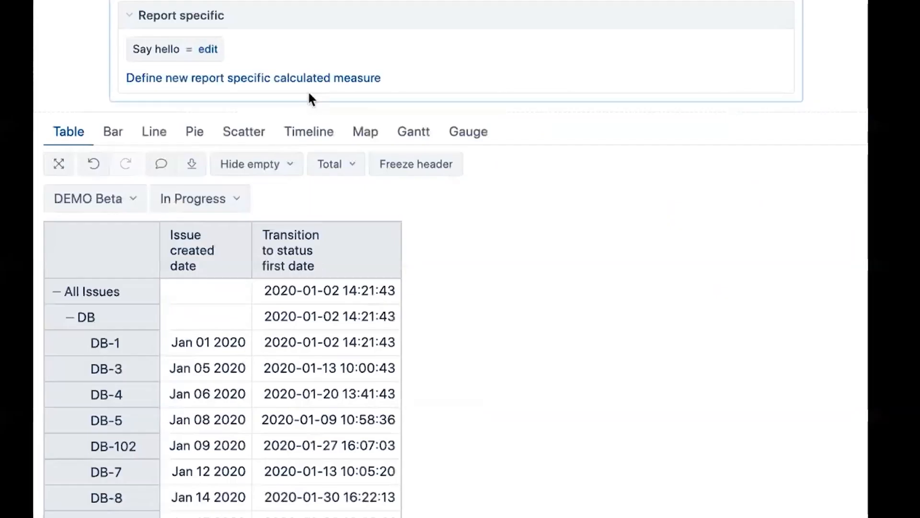
Define a new report-specific calculated measure named First transition to In progress, opening its tuple formula with [Measures].
left_click(305, 79)
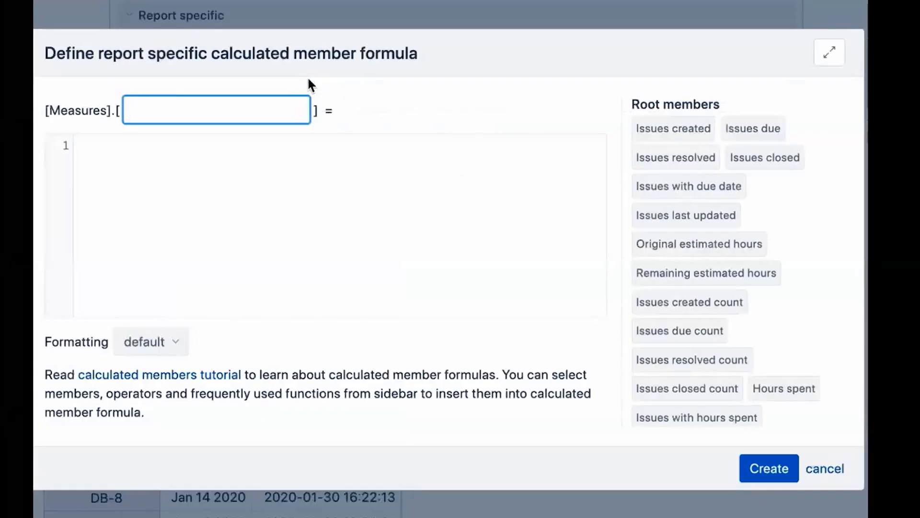
type("First transition to In progress")
left_click(296, 183)
type("(")
key("Return")
type("[meas")
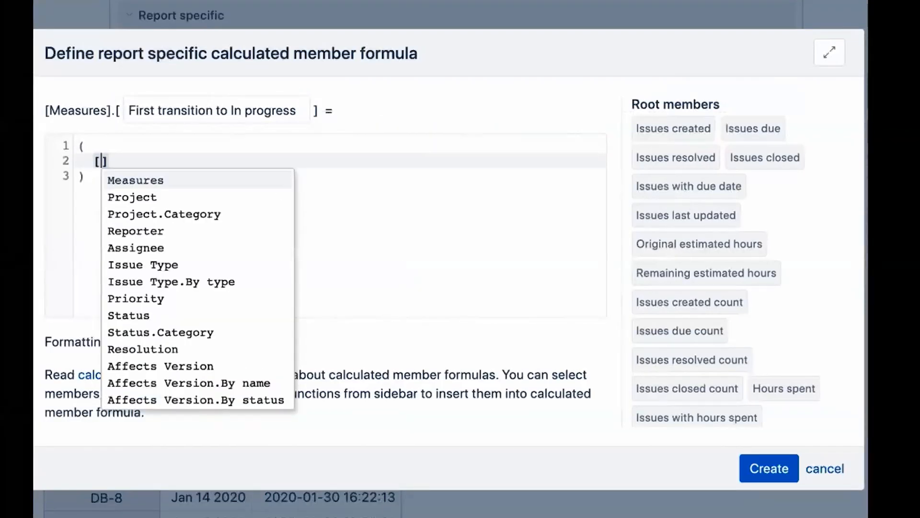
left_click(140, 177)
type(".[")
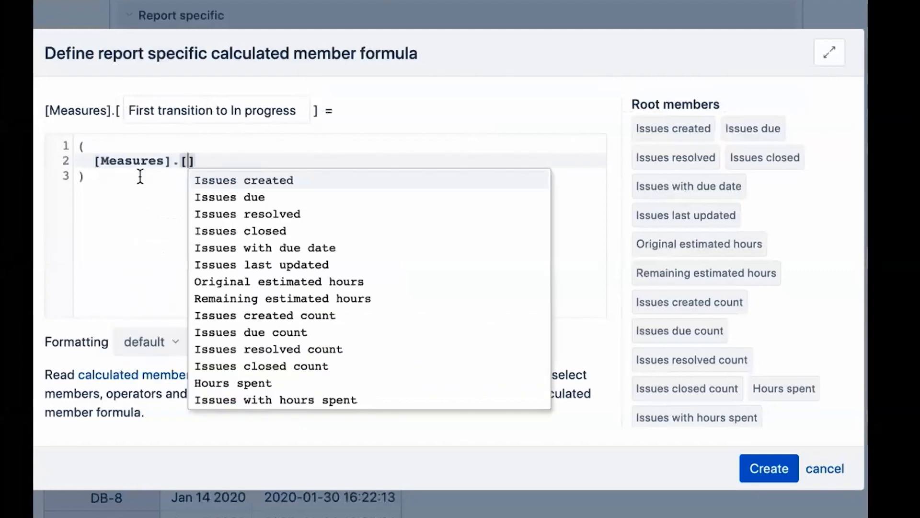
type("Tranis")
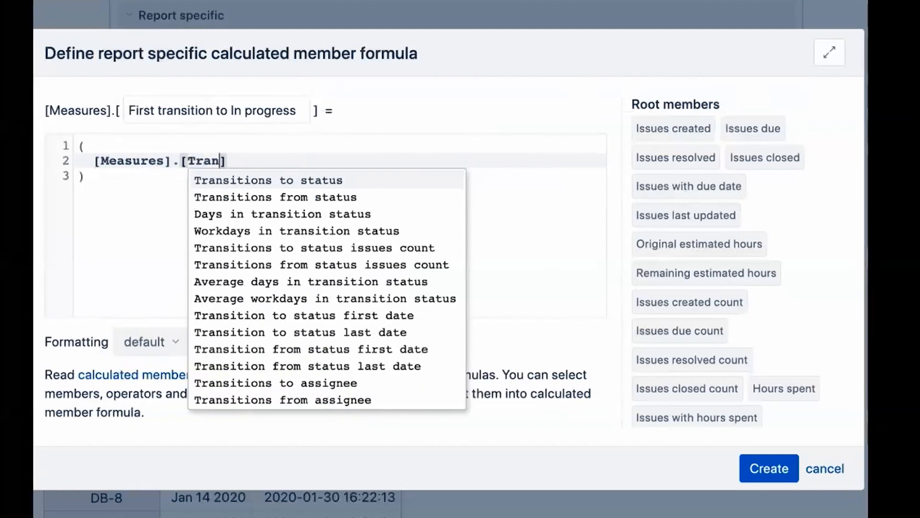
Complete the tuple's first member as [Measures].[Transition to status first date].
key("BackSpace")
key("BackSpace")
type("sition to")
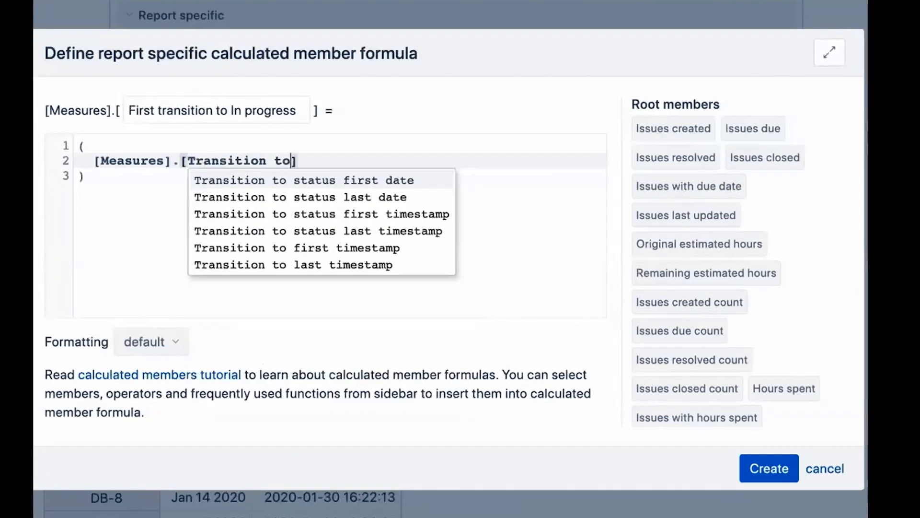
left_click(301, 184)
Add [Transition Status].[In Progress] as the second tuple member and create the measure.
type(",")
key("Return")
type("[Tran")
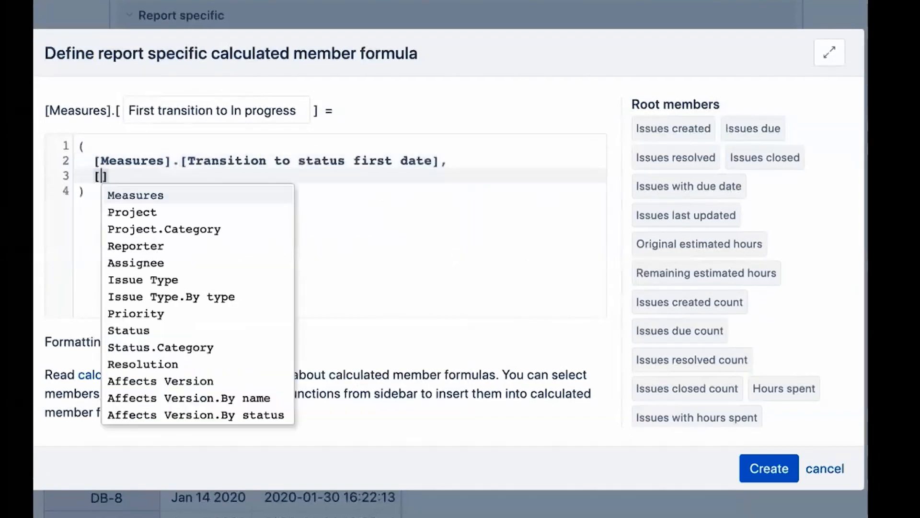
key("Return")
type(".[In")
key("Return")
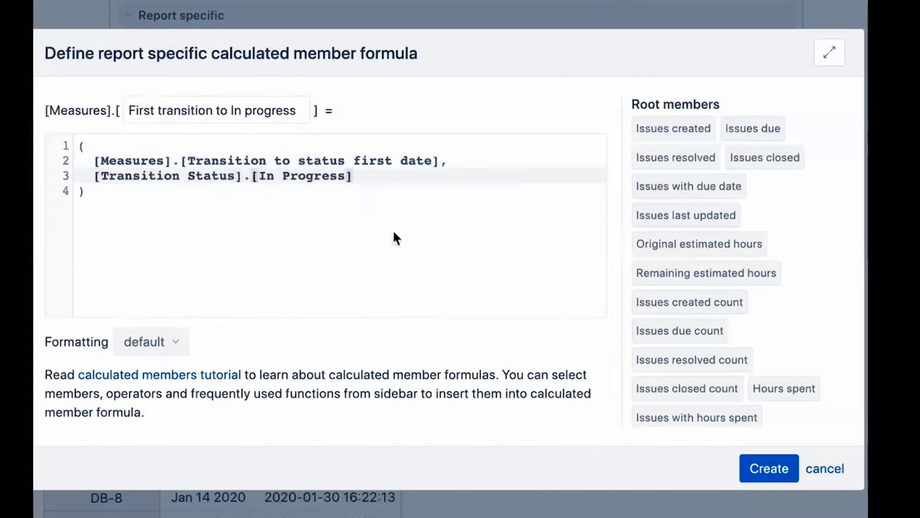
left_click(772, 468)
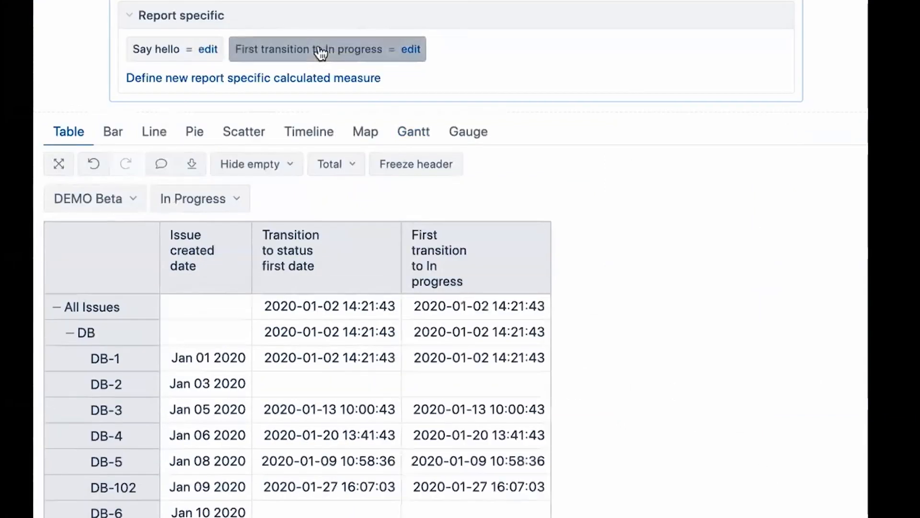
Set the Transition Status filter to All Transition Statuses and remove the Transition to status first date column.
scroll(317, 294, "down", 2)
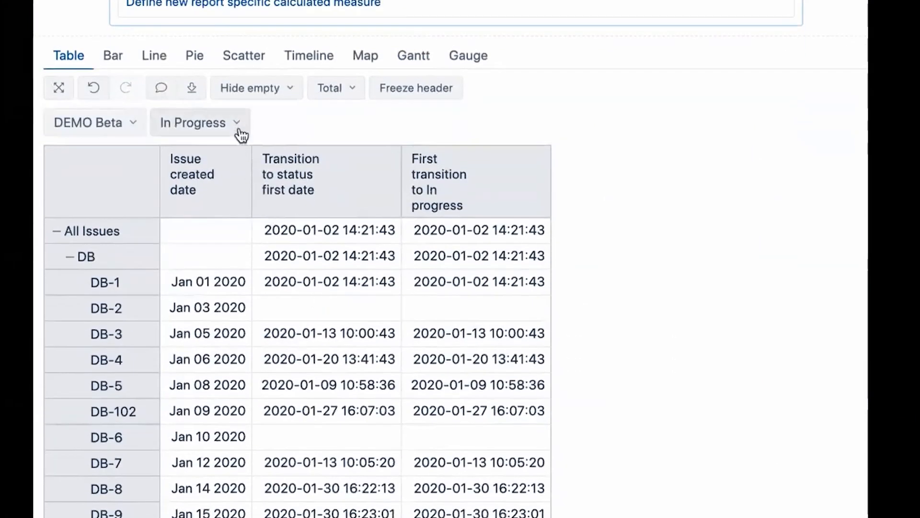
left_click(239, 125)
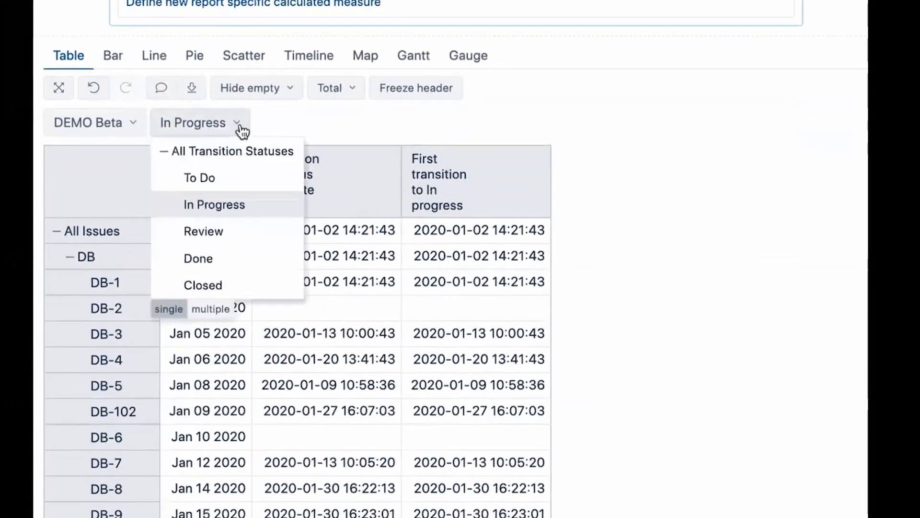
left_click(222, 178)
left_click(207, 126)
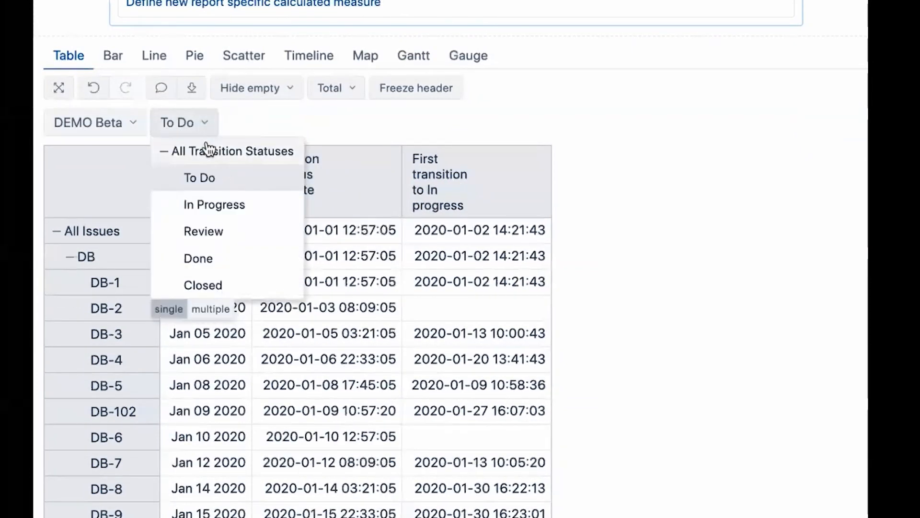
left_click(165, 149)
left_click(291, 177)
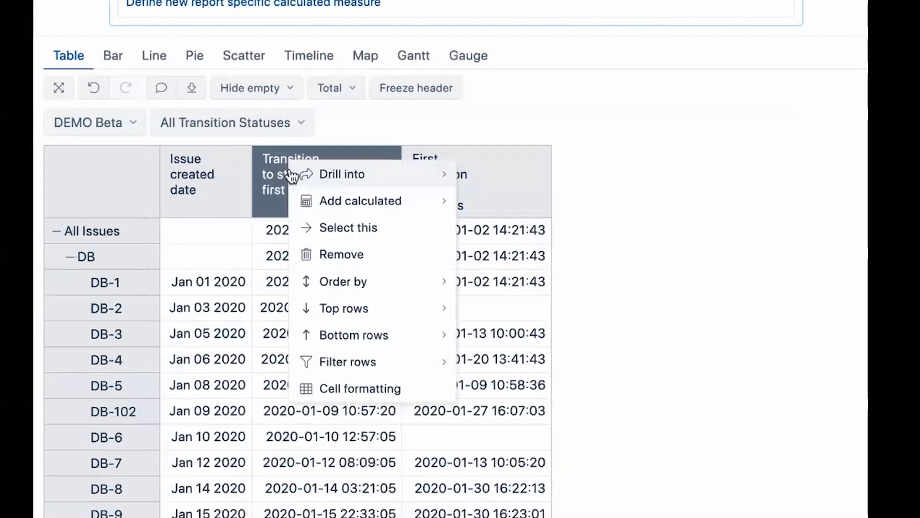
left_click(363, 258)
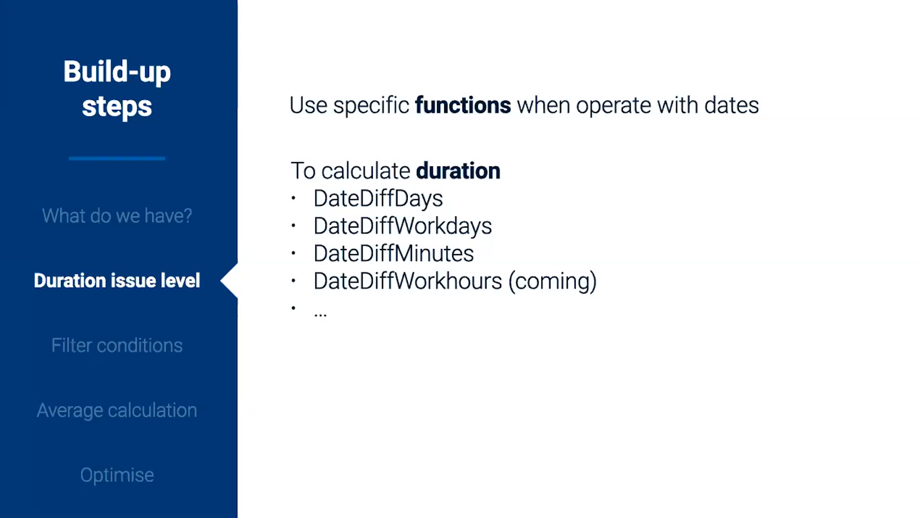
key("Right")
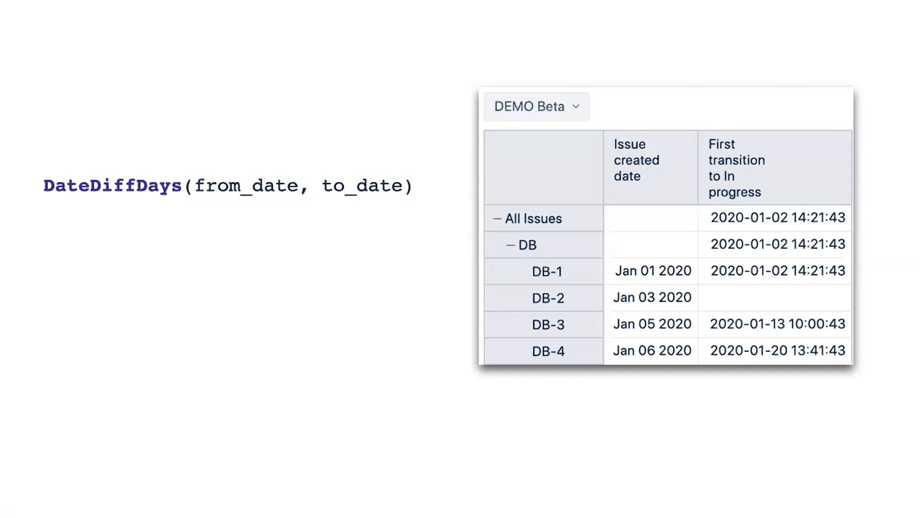
key("Right")
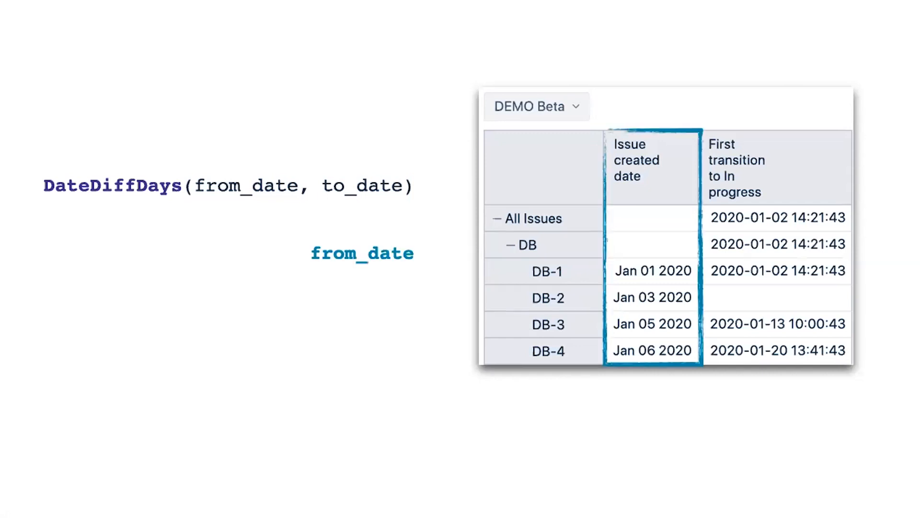
key("Right")
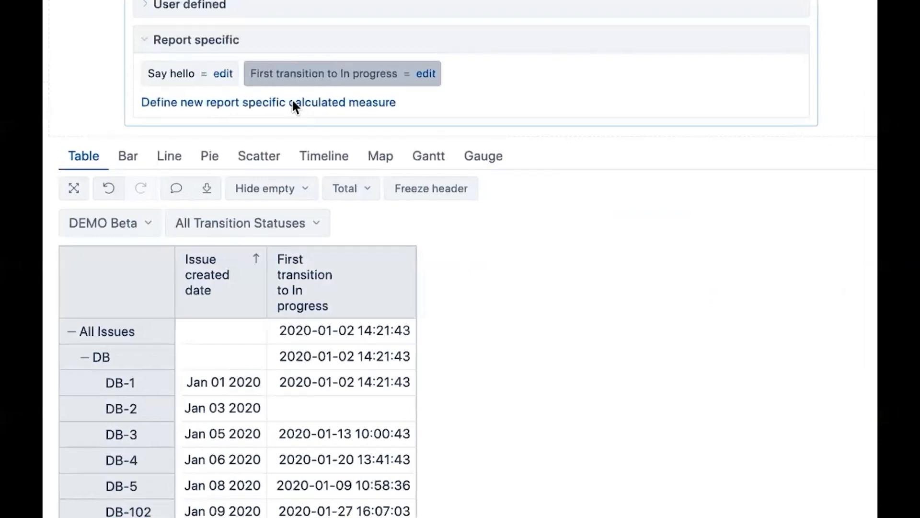
Define a new calculated measure named Days until moved In Progress using the DateDiffDays function.
left_click(293, 102)
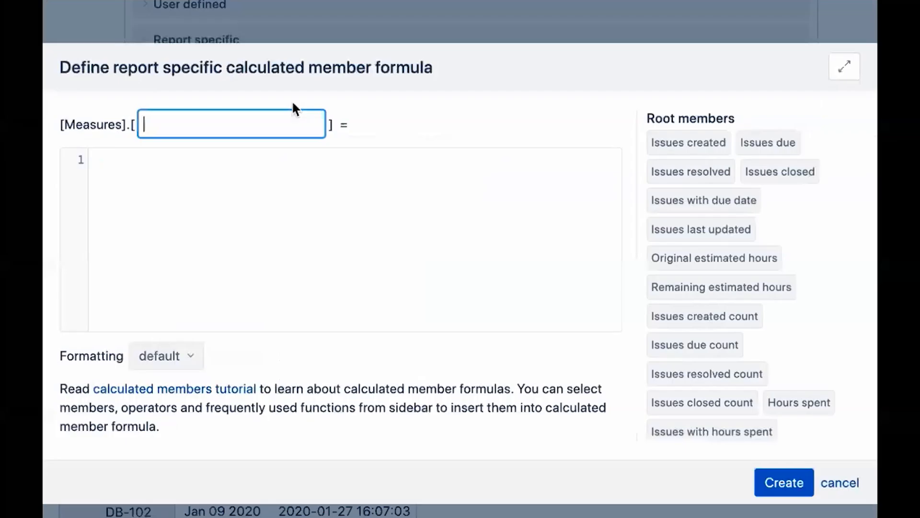
type("Days until moved In Progress")
left_click(438, 304)
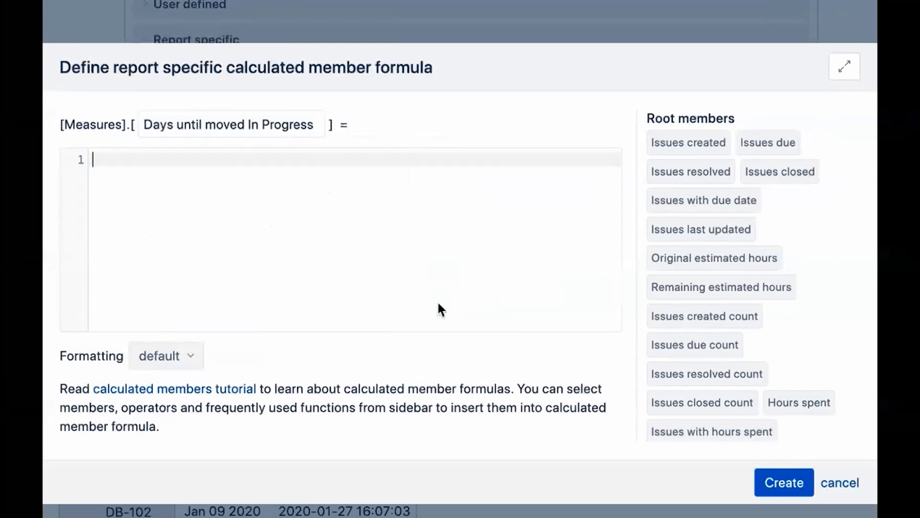
type("Da")
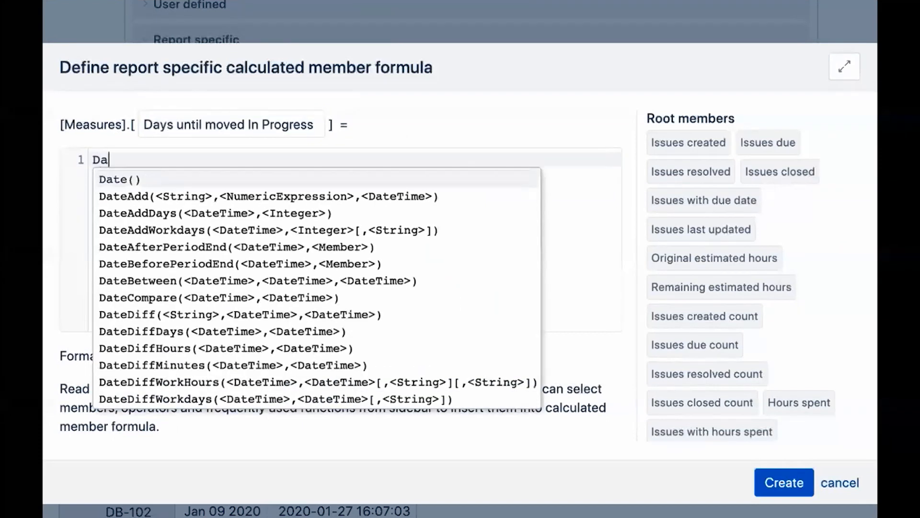
type("tediff")
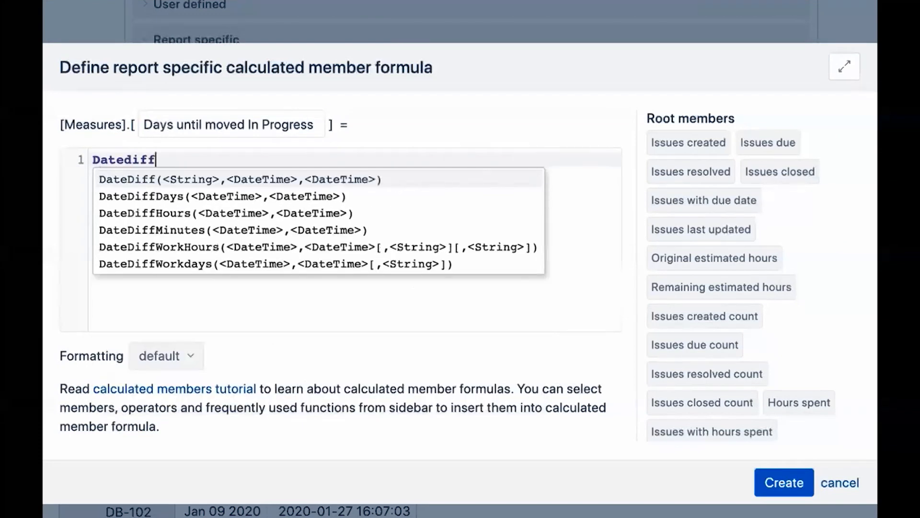
left_click(340, 194)
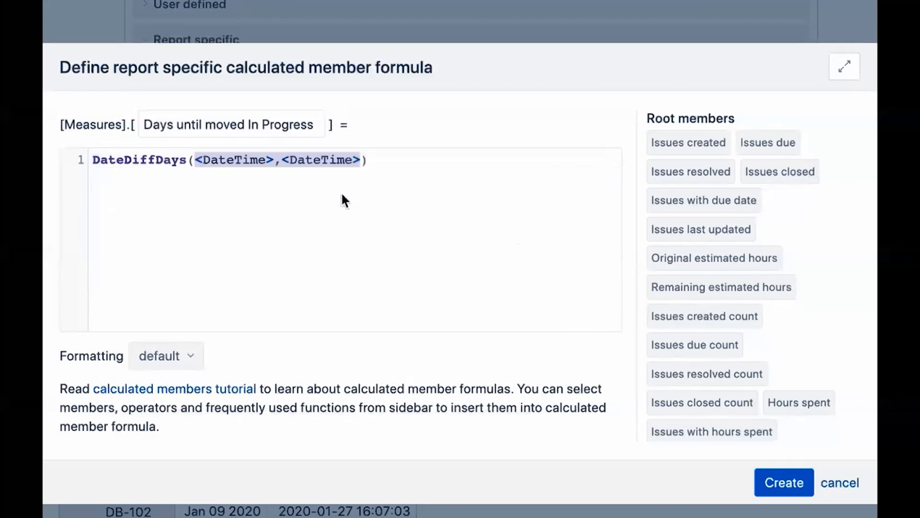
Split the DateDiffDays arguments onto separate lines.
left_click(194, 160)
key("Return")
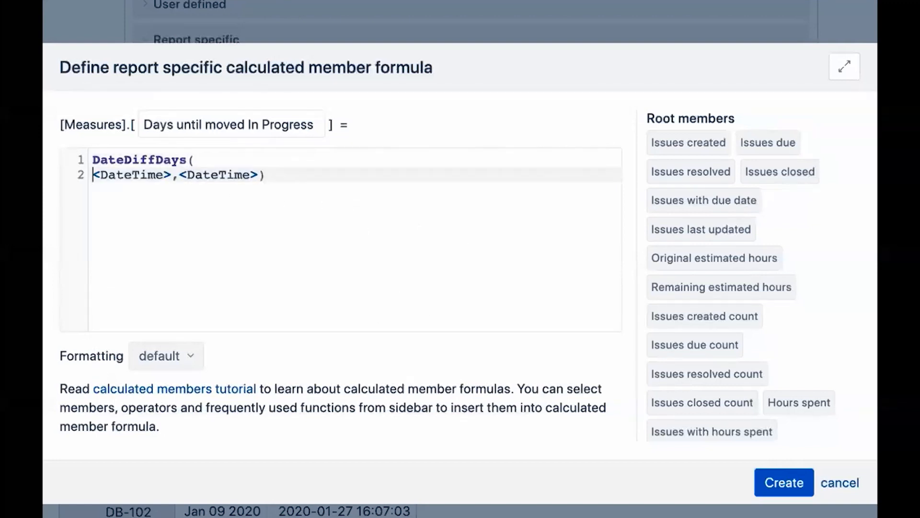
left_click(187, 178)
key("Return")
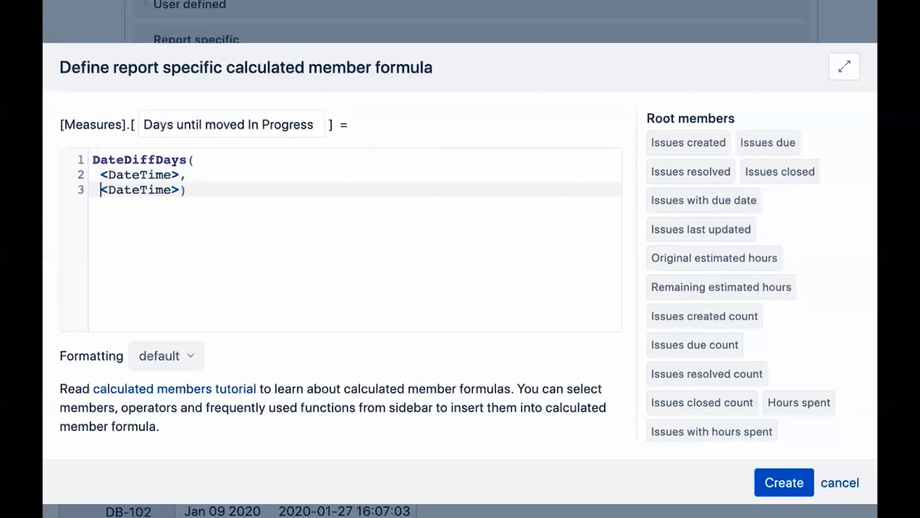
Set the first DateDiffDays argument to [Measures].[Issue created date].
left_click_drag(102, 176, 179, 175)
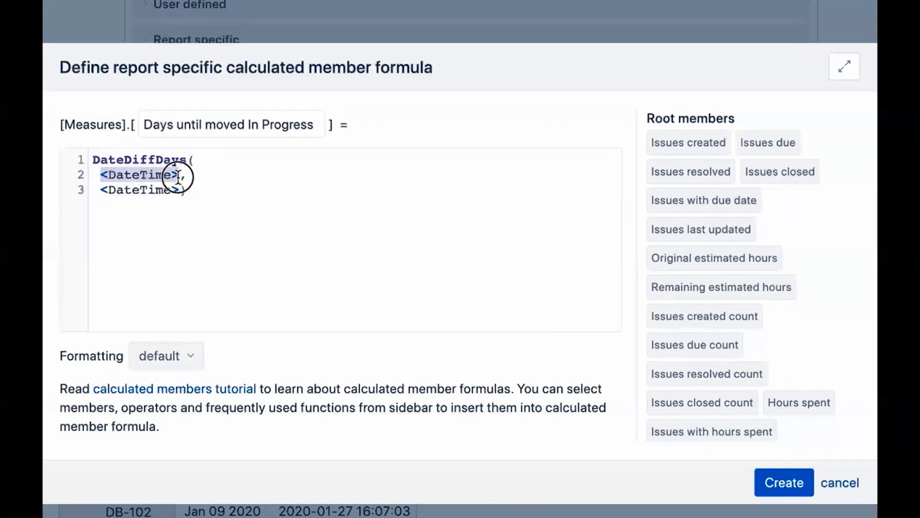
key("BackSpace")
type("[Meas,")
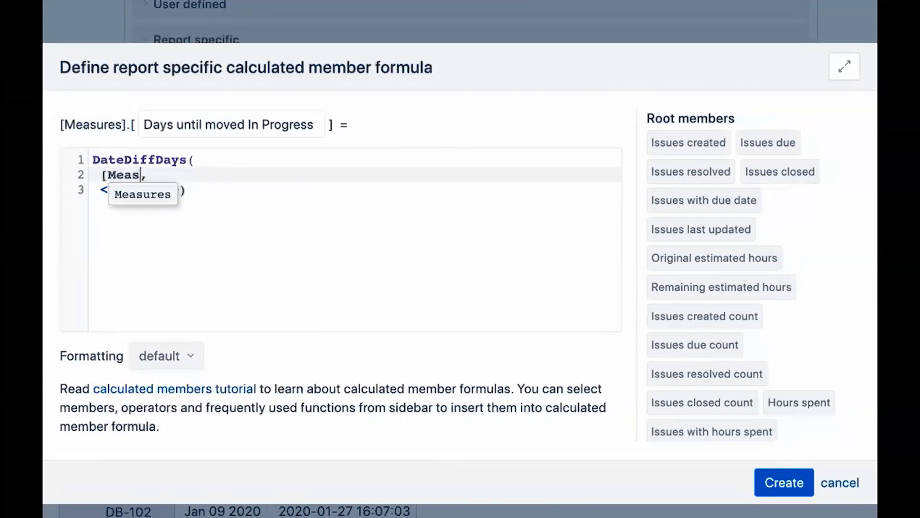
key("Return")
type("Issue c")
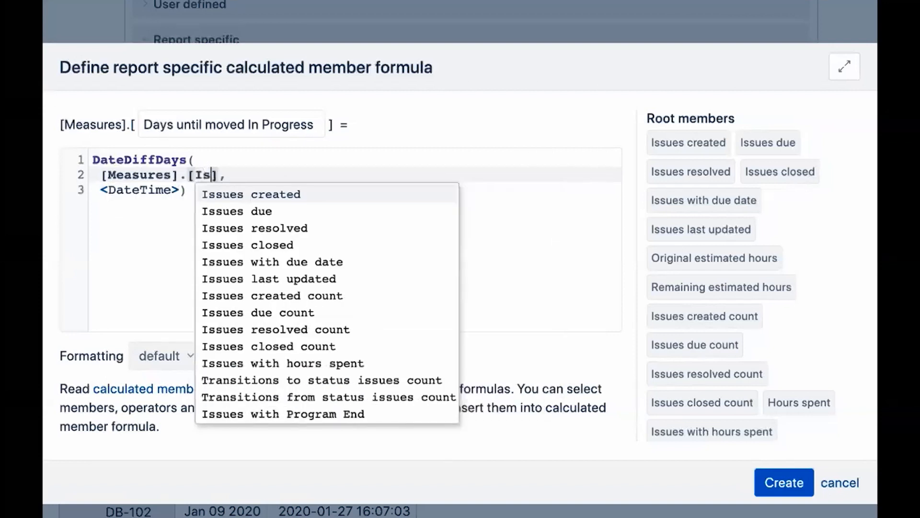
left_click(247, 195)
Set the second argument to [Measures].[First transition to In progress] and create the measure.
left_click_drag(98, 191, 180, 190)
type("[M")
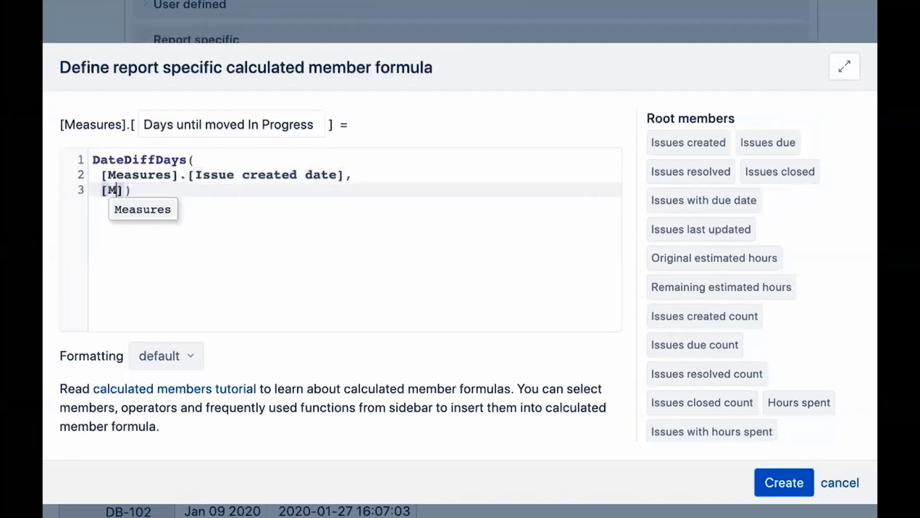
key("Return")
type(".[")
type("First transition to In progress")
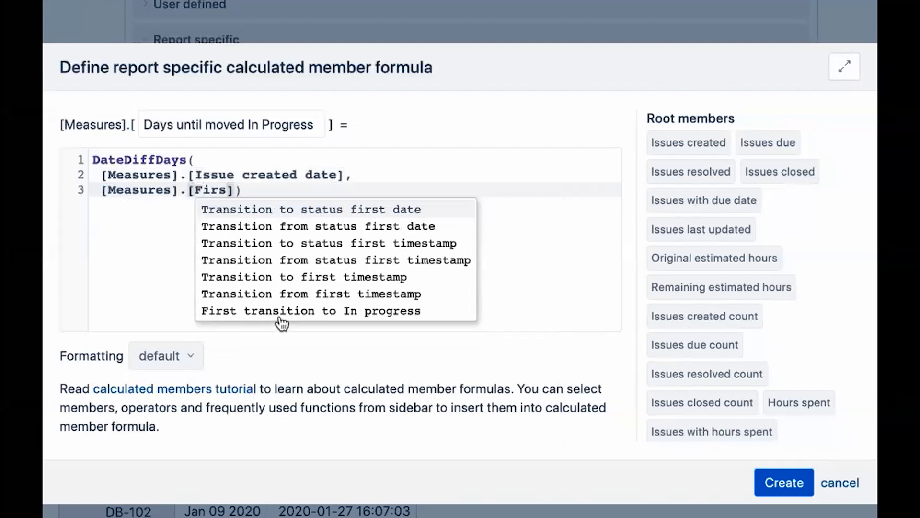
left_click(279, 313)
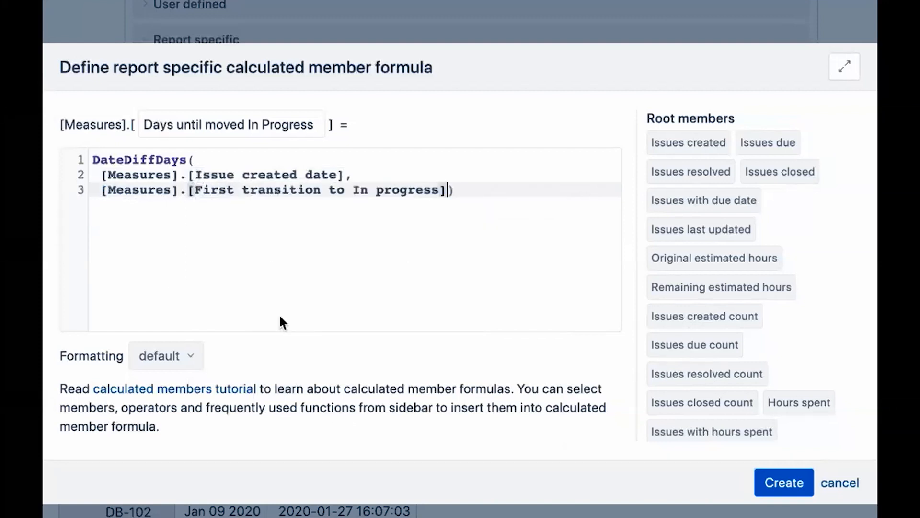
left_click(779, 483)
Add Days until moved In Progress to the table and set its formatting to #,###.## Decimal.
left_click(531, 79)
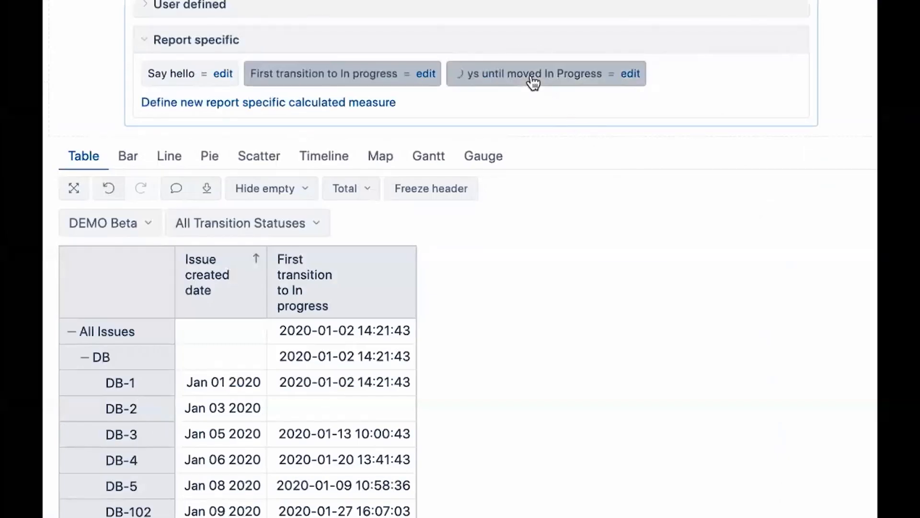
left_click(630, 75)
left_click(192, 358)
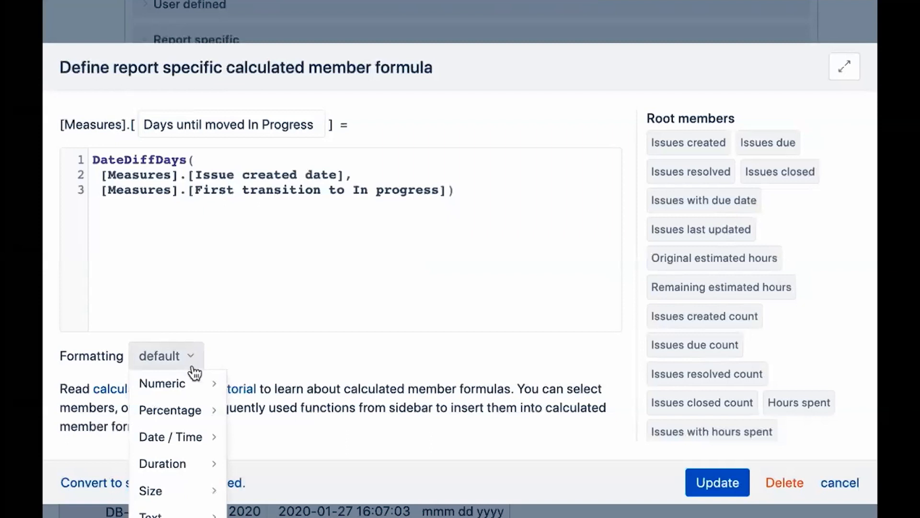
mouse_move(197, 384)
left_click(283, 383)
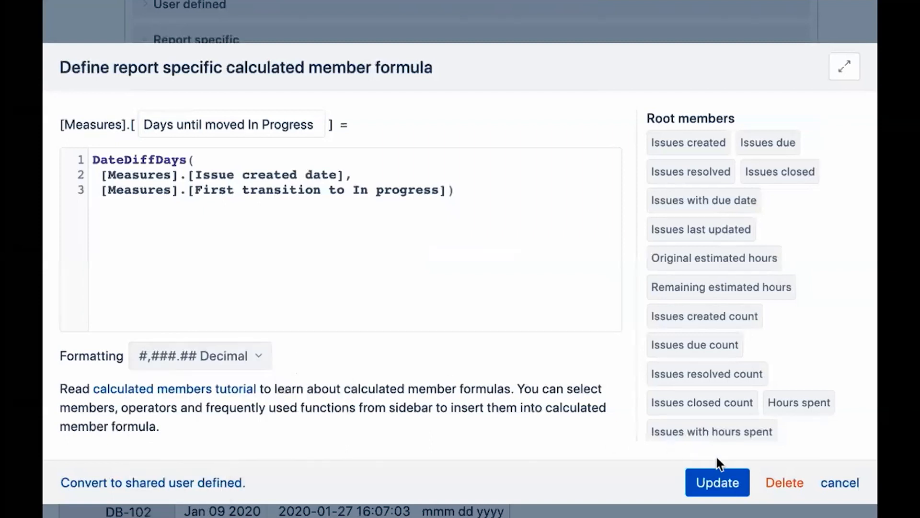
left_click(724, 479)
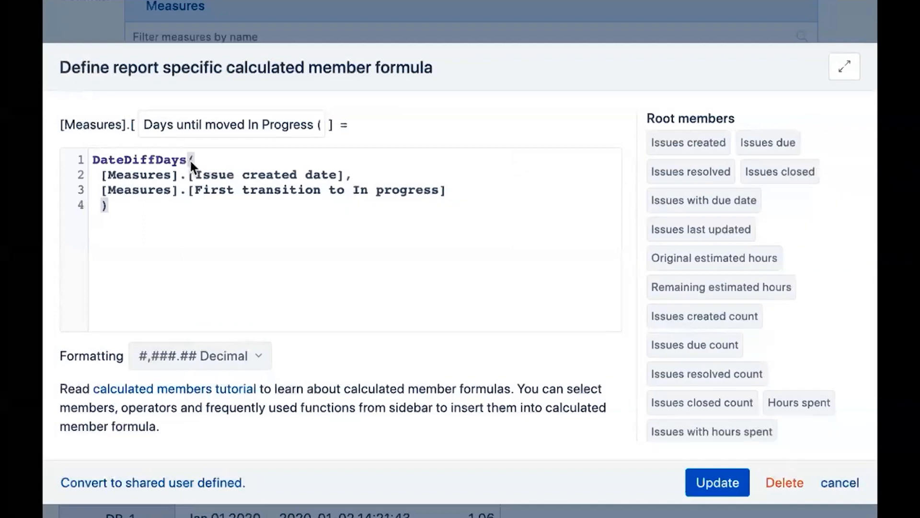
Change the formula's function from DateDiffDays to DateDiffMinutes.
left_click(186, 159)
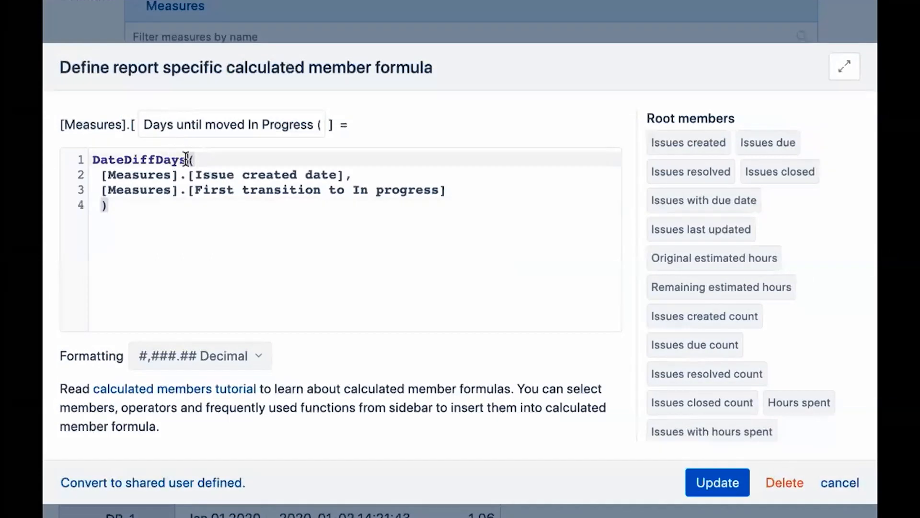
key("BackSpace")
key("BackSpace")
key("BackSpace")
key("BackSpace")
type("Minutes")
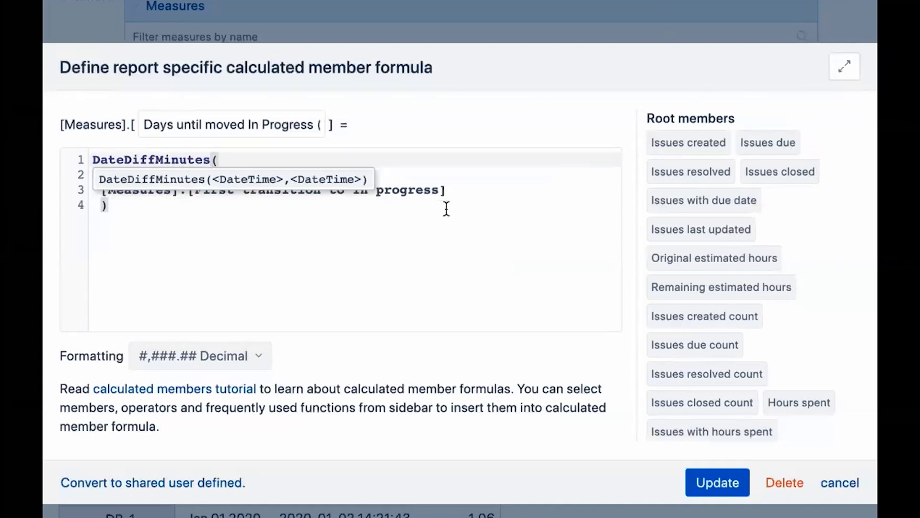
Set the formatting to the Duration format ##d ##h ##m Days, hours, minutes and update the measure.
left_click(261, 367)
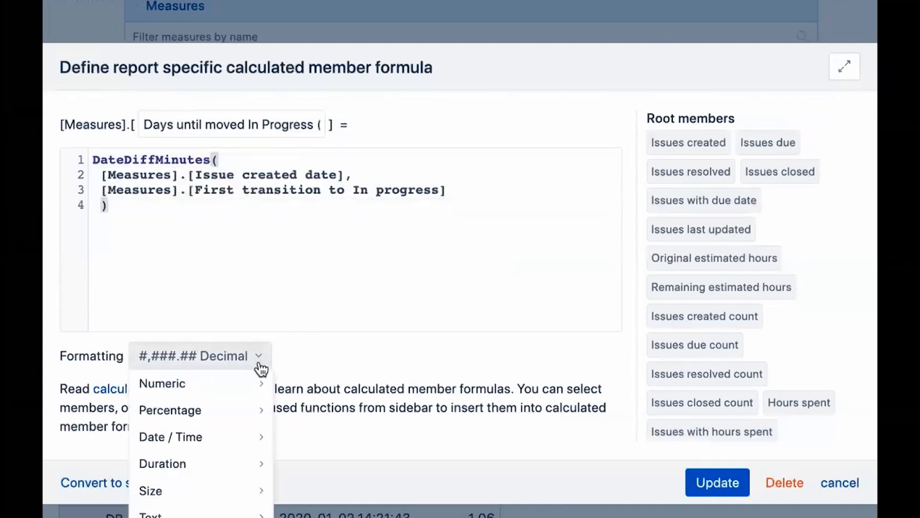
mouse_move(242, 466)
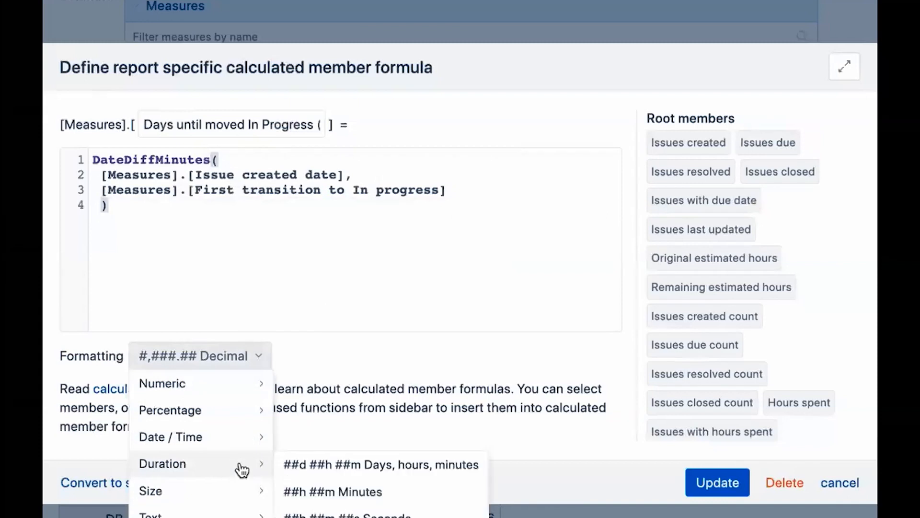
left_click(348, 468)
left_click(711, 482)
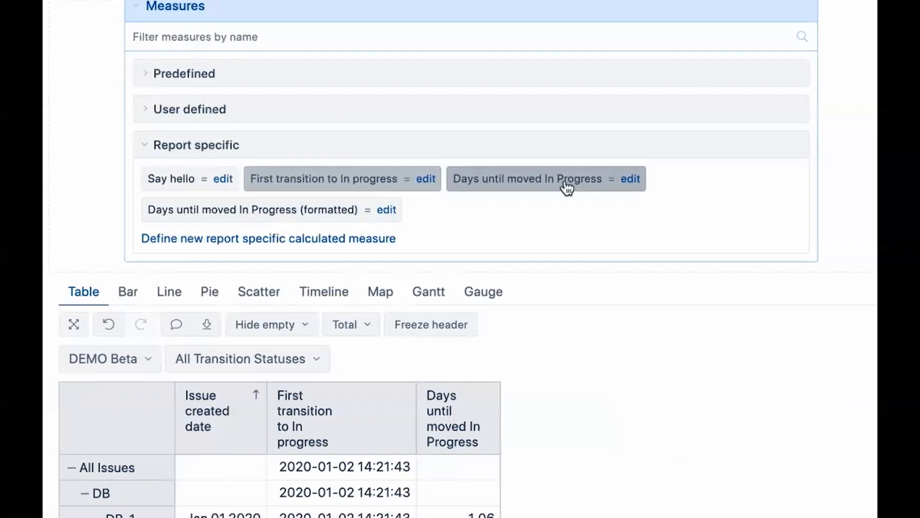
Add the Days until moved In Progress (formatted) measure to the report table.
scroll(566, 188, "down", 5)
scroll(566, 188, "up", 6)
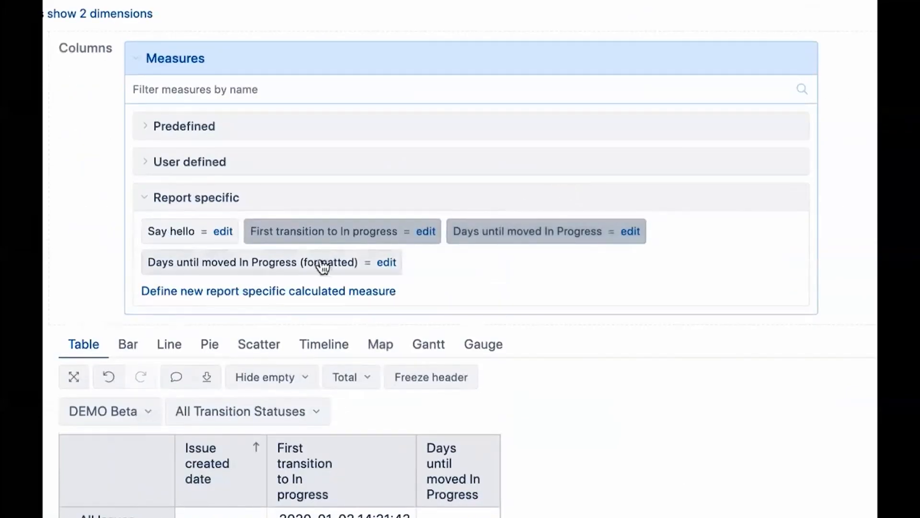
left_click(322, 267)
scroll(322, 264, "down", 8)
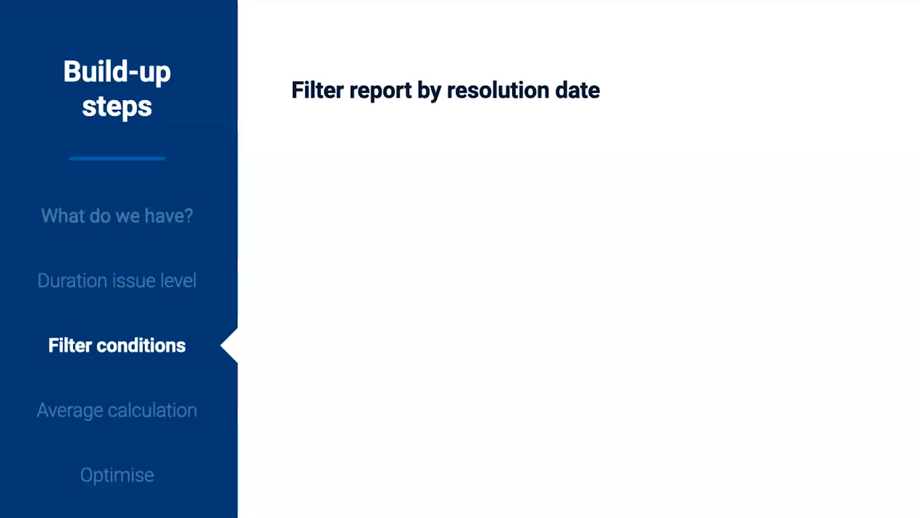
key("Right")
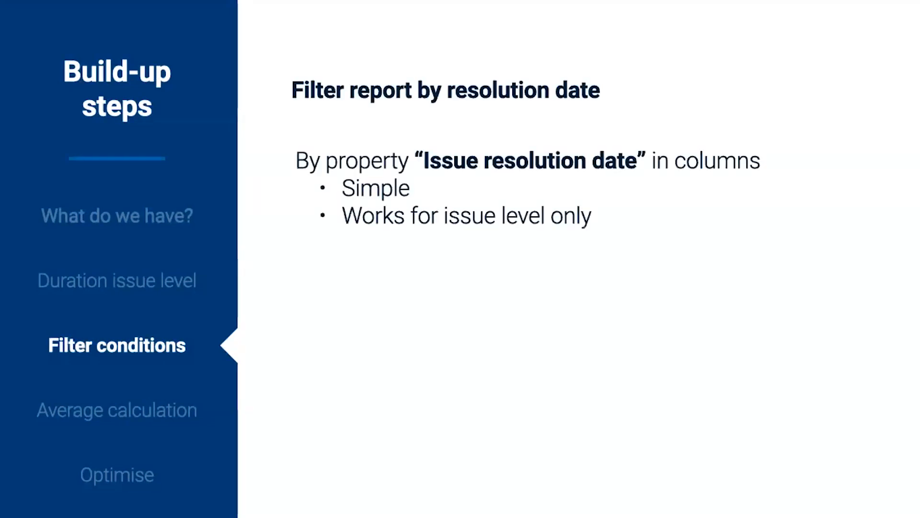
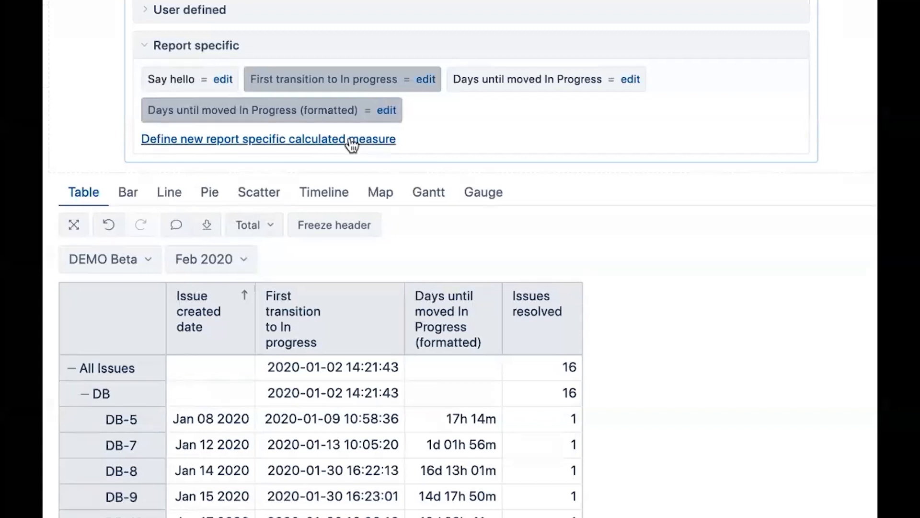
Define a new report-specific measure named Avg days until In Progress and insert the Avg function with its arguments on separate lines.
left_click(350, 138)
type("Avg days until In Progress")
left_click(344, 178)
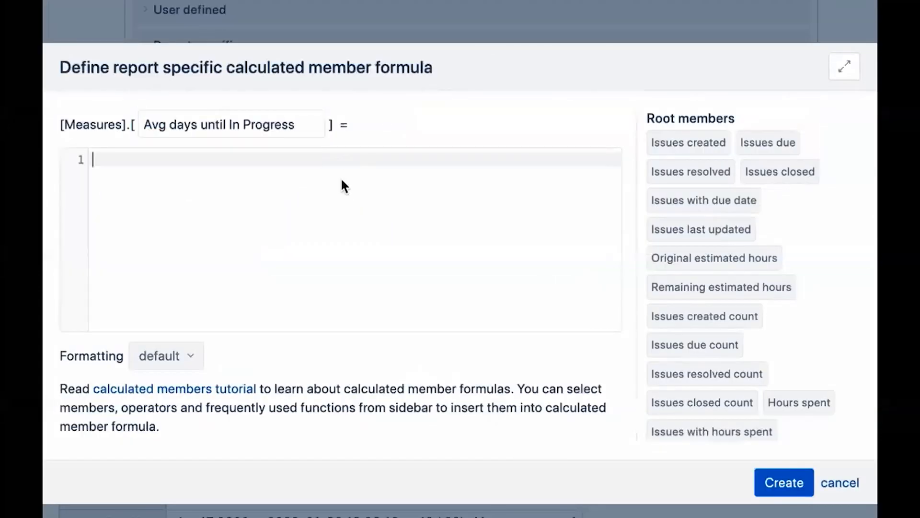
type("Av")
key("Return")
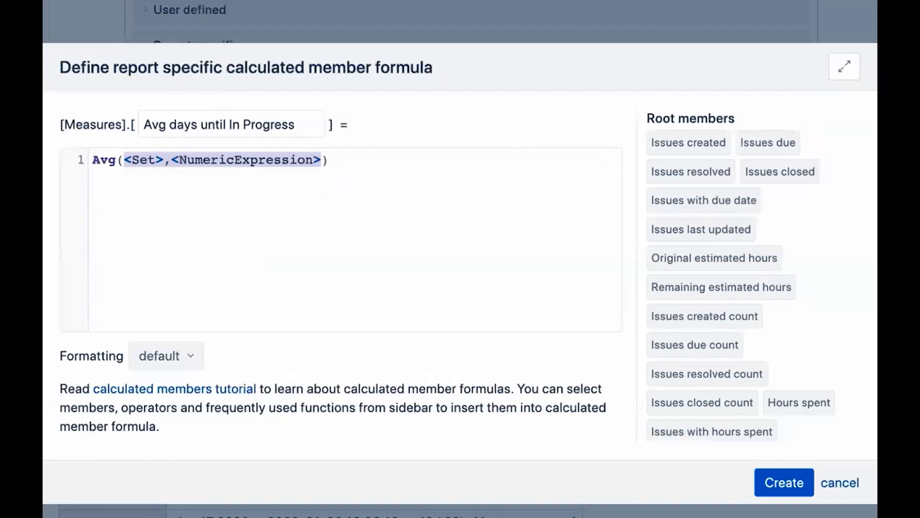
key("Left")
key("Return")
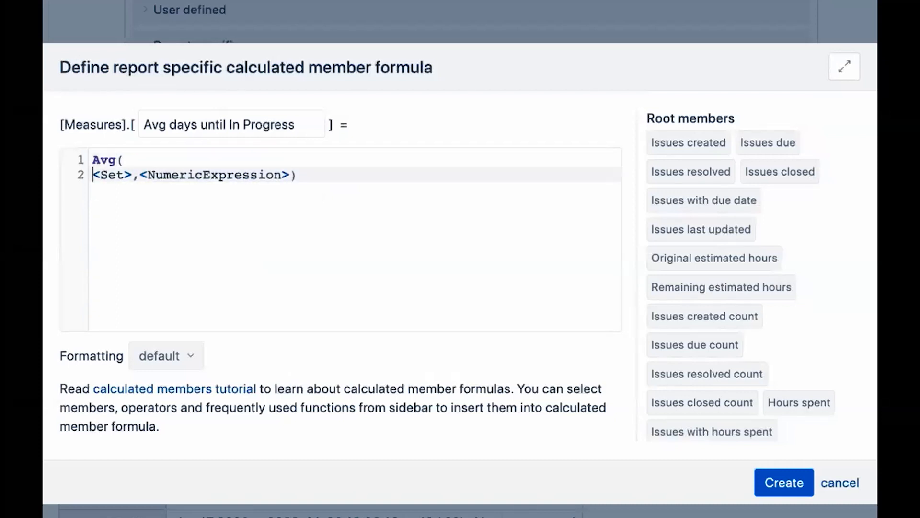
left_click(146, 176)
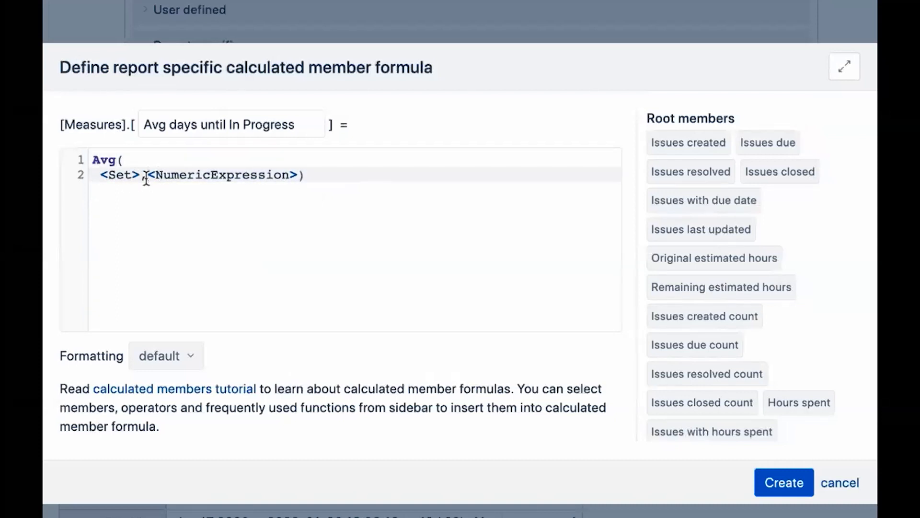
key("Return")
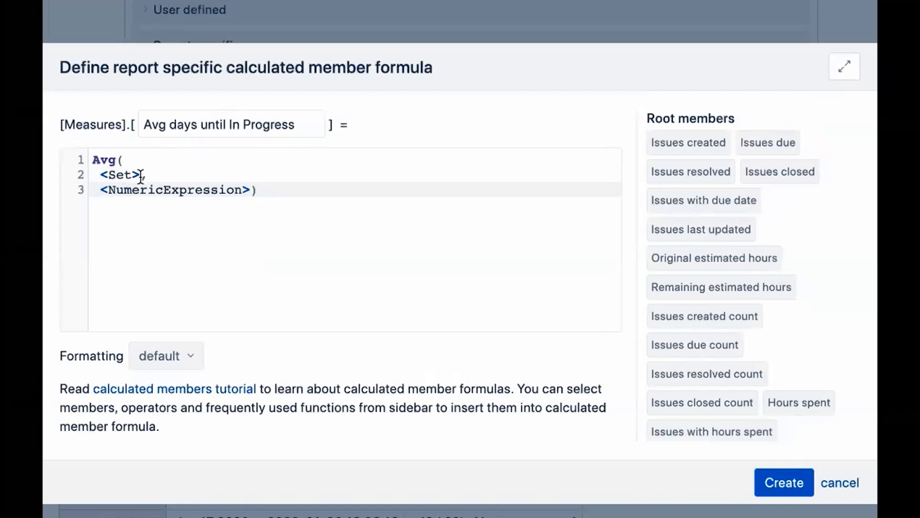
Replace the set argument with a Filter function whose set is a Descendants function.
left_click_drag(140, 177, 102, 178)
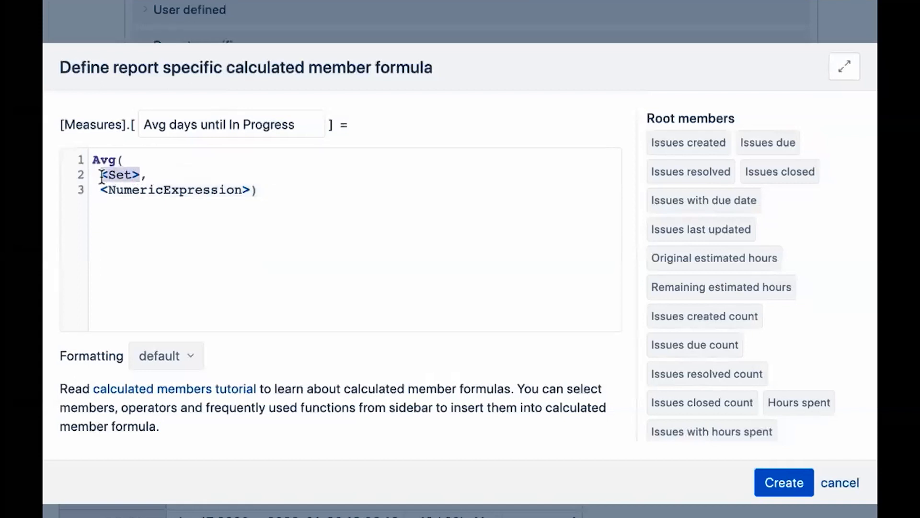
type("Filt,")
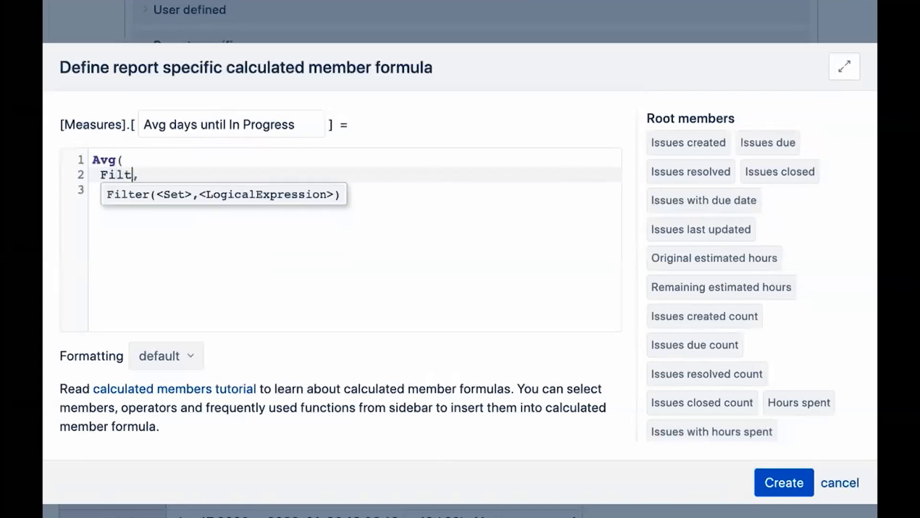
key("Return")
left_click(155, 175)
key("Return")
left_click(155, 190)
key("Return")
left_click_drag(146, 190, 109, 194)
type("Desc")
key("Return")
Set the Descendants arguments to [Issue].CurrentMember and the [Issue].[Issue] level.
left_click_drag(267, 191, 203, 191)
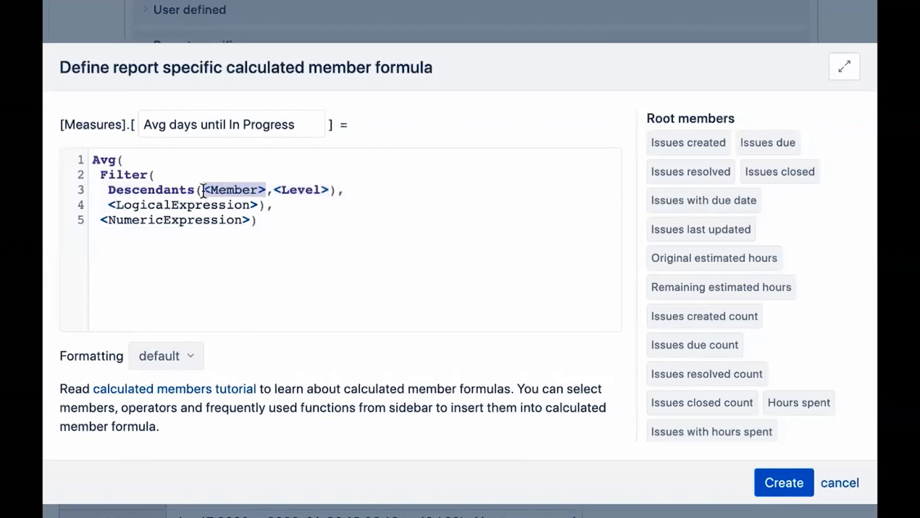
type("[Issu")
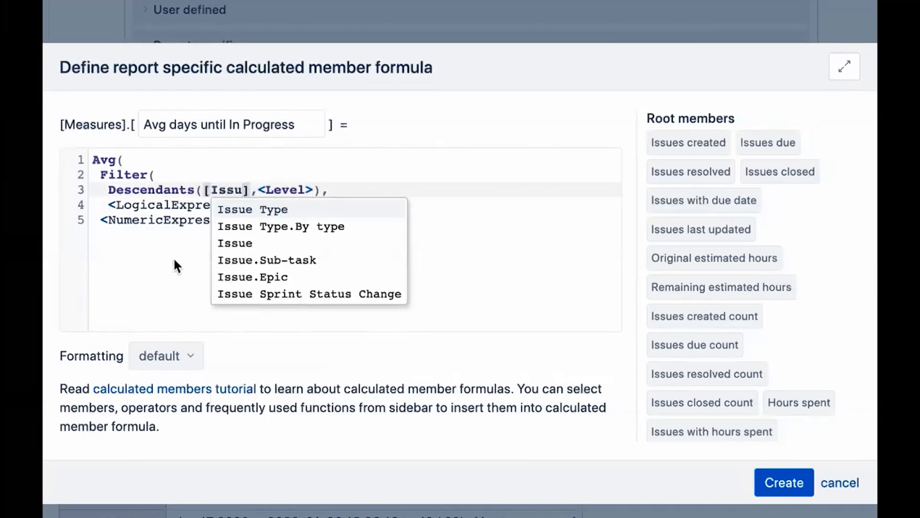
left_click(237, 245)
type(".Cu")
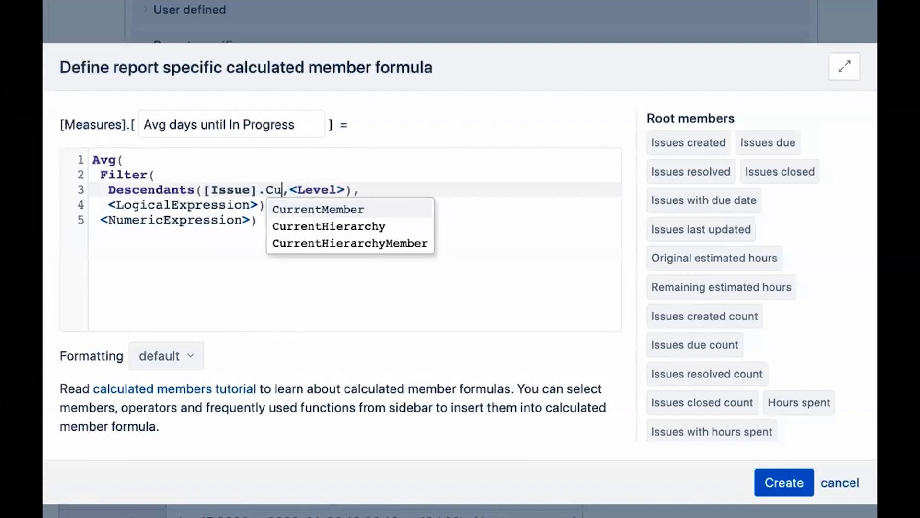
left_click(353, 209)
left_click_drag(377, 193, 430, 192)
type("[")
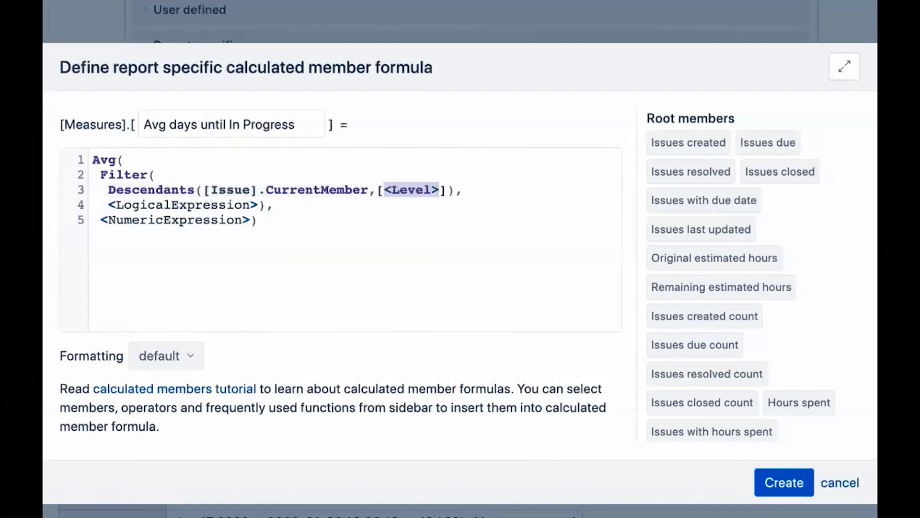
type("Issue")
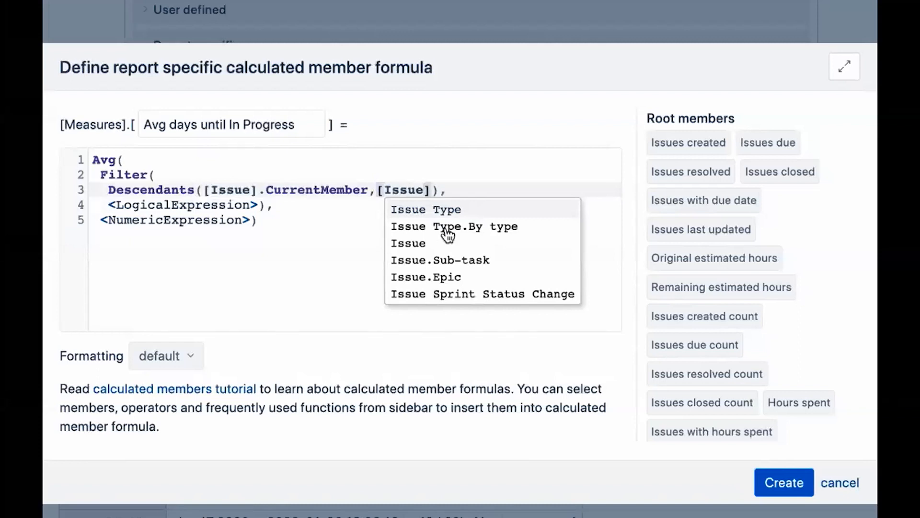
left_click(451, 246)
type(".[")
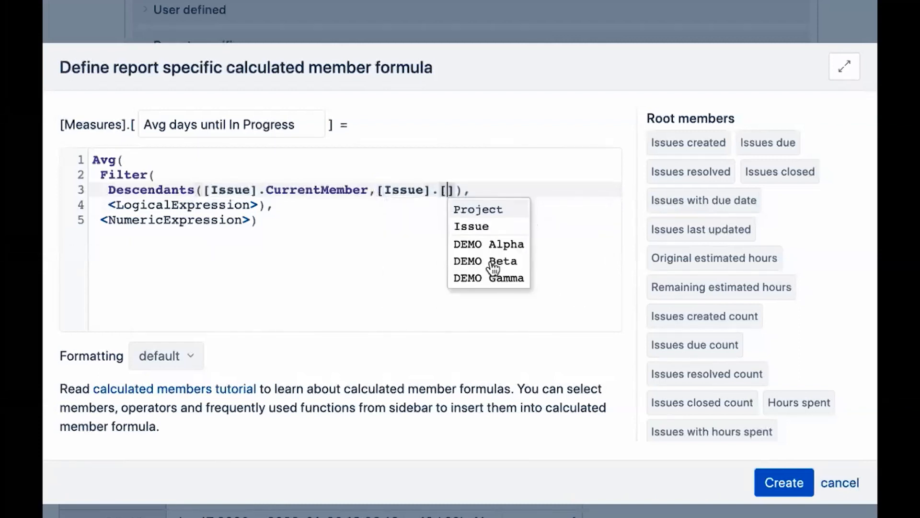
left_click(506, 228)
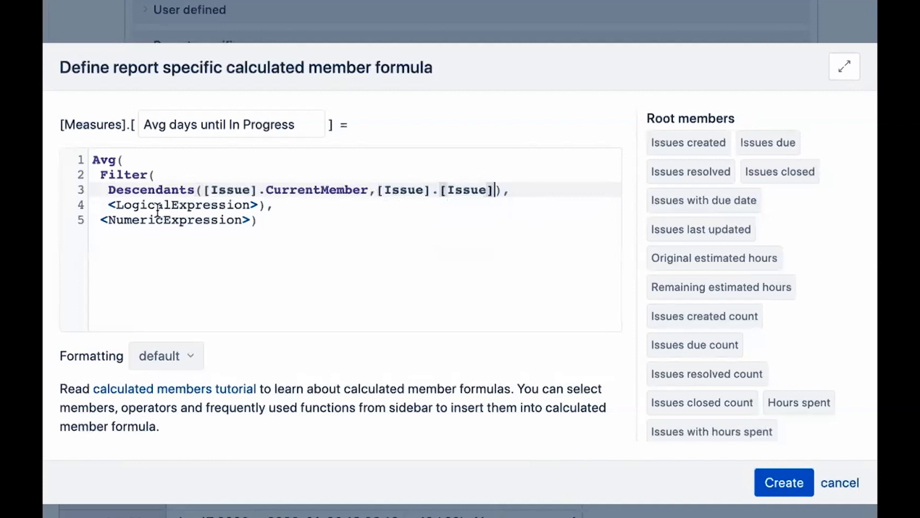
Set the filter condition to [Measures].[Issues resolved]>0.
left_click_drag(109, 205, 256, 211)
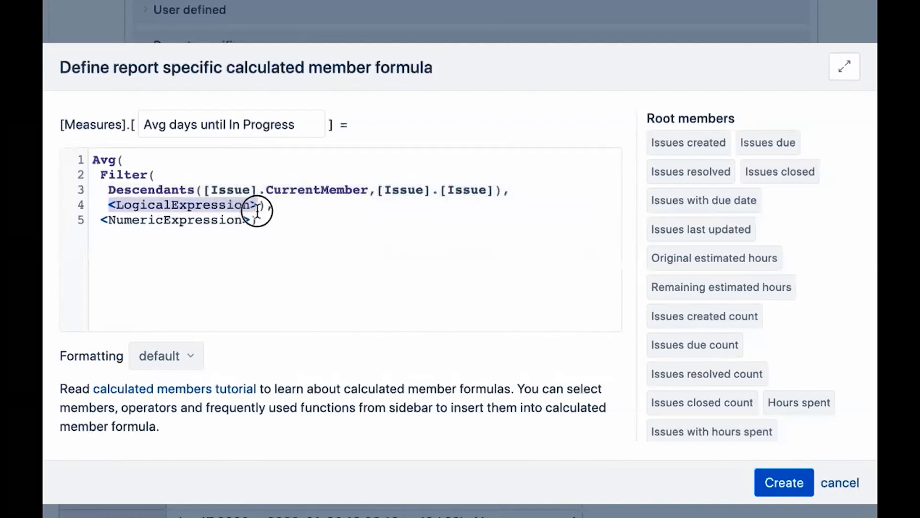
type("[M")
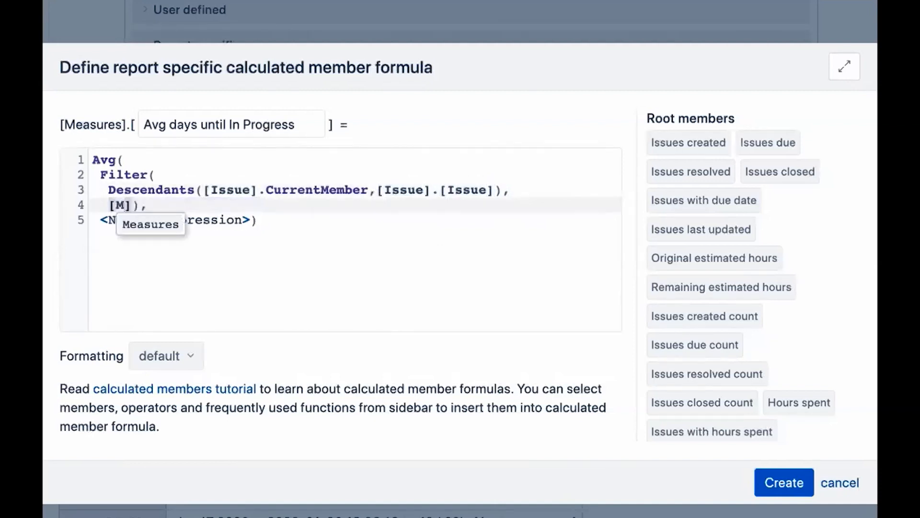
key("Return")
type(".[Issues")
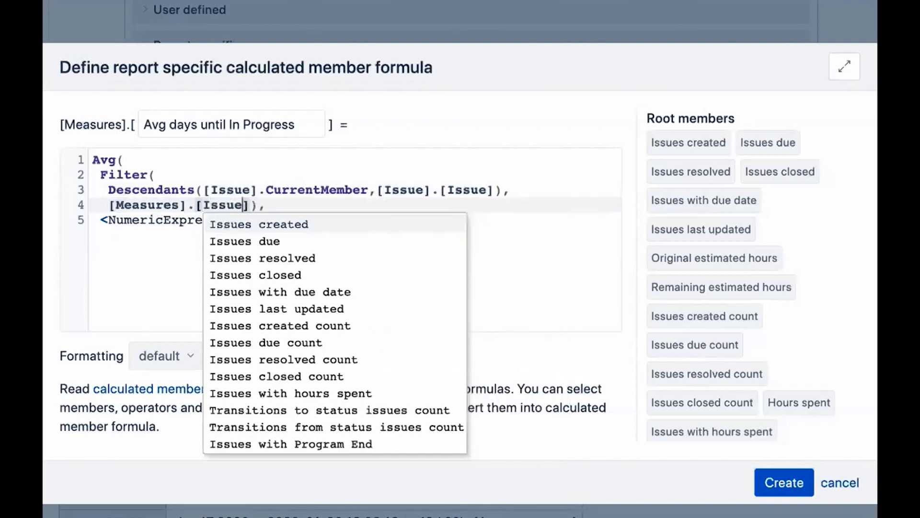
left_click(335, 258)
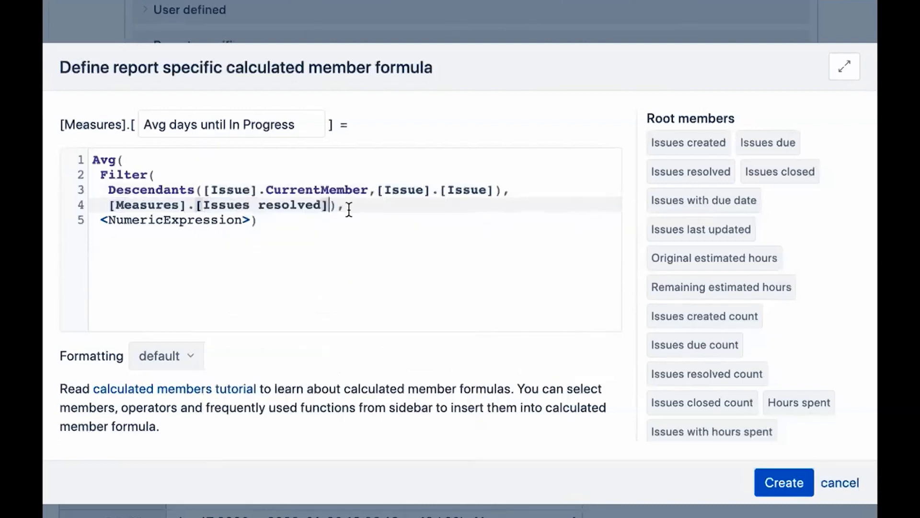
type(">0")
Add the comments --filtered set and --expression above the filter and the numeric expression.
left_click(166, 159)
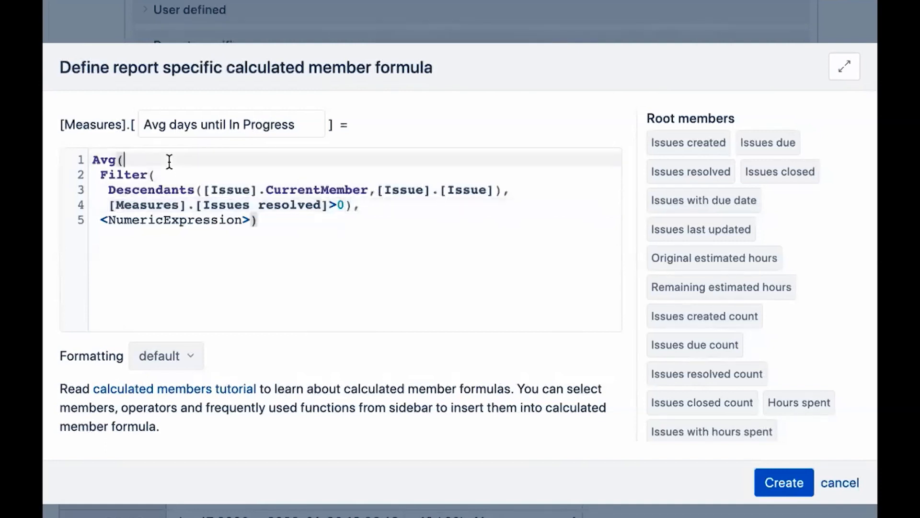
key("Return")
type("--fi")
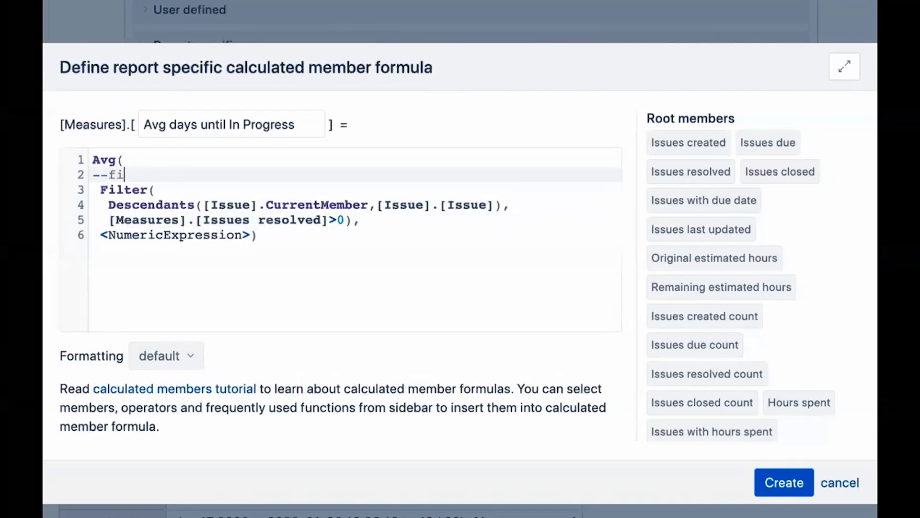
type("ltered set")
left_click(379, 220)
key("Return")
key("BackSpace")
type("--expression")
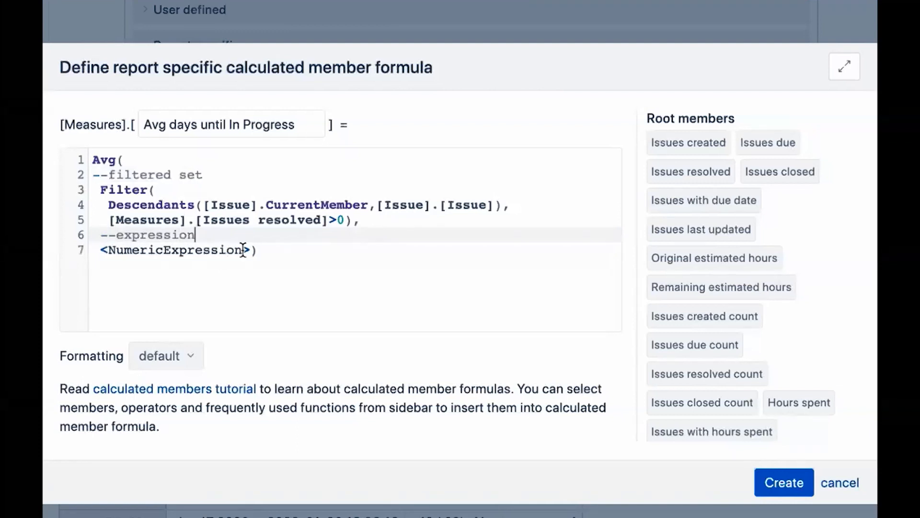
Set the numeric expression to [Measures].[Days until moved In Progress (formatted)] and create the measure.
left_click_drag(250, 249, 100, 252)
type("[Mea")
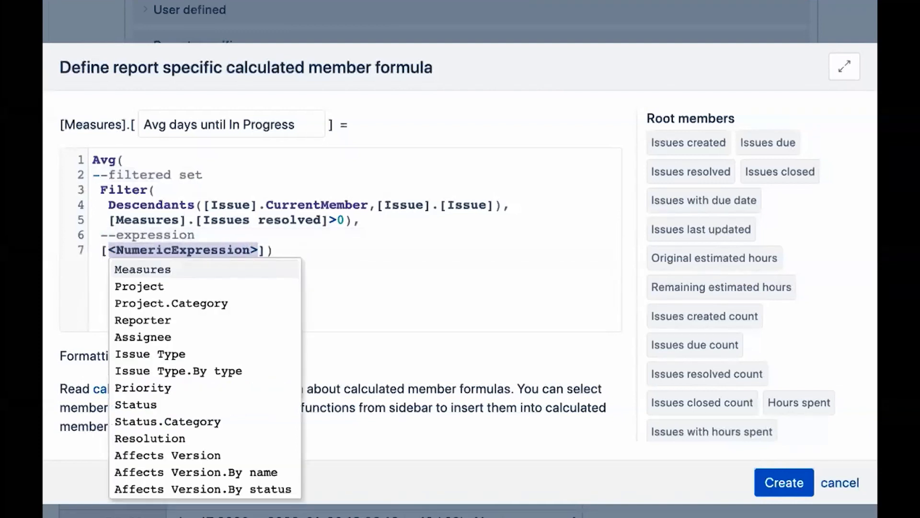
key("Return")
type(".[Day")
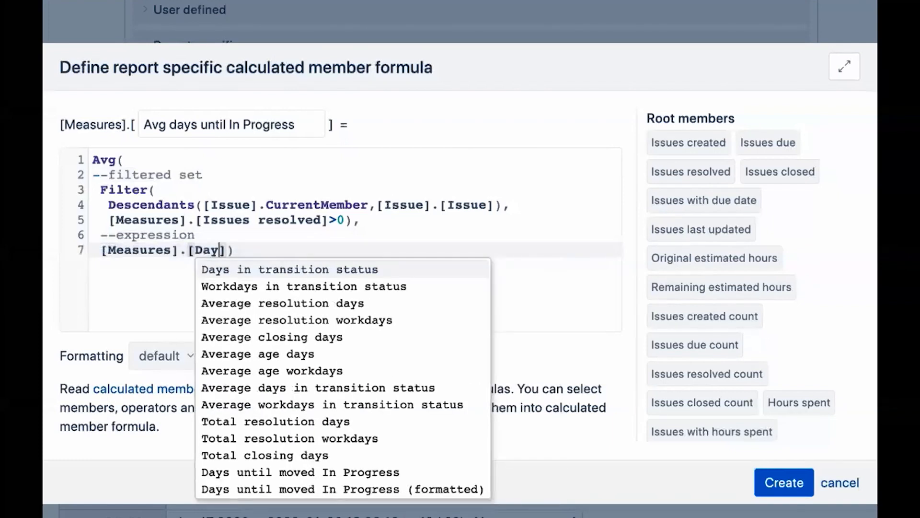
left_click(296, 494)
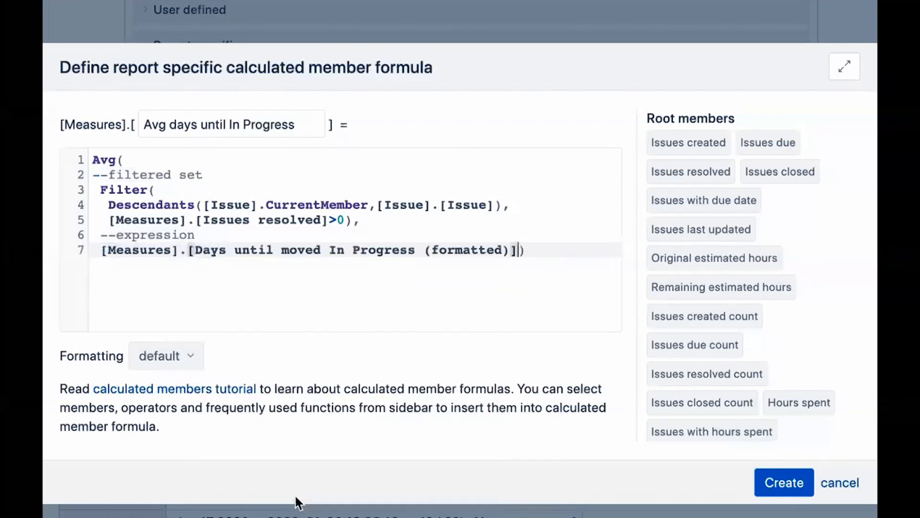
left_click(527, 251)
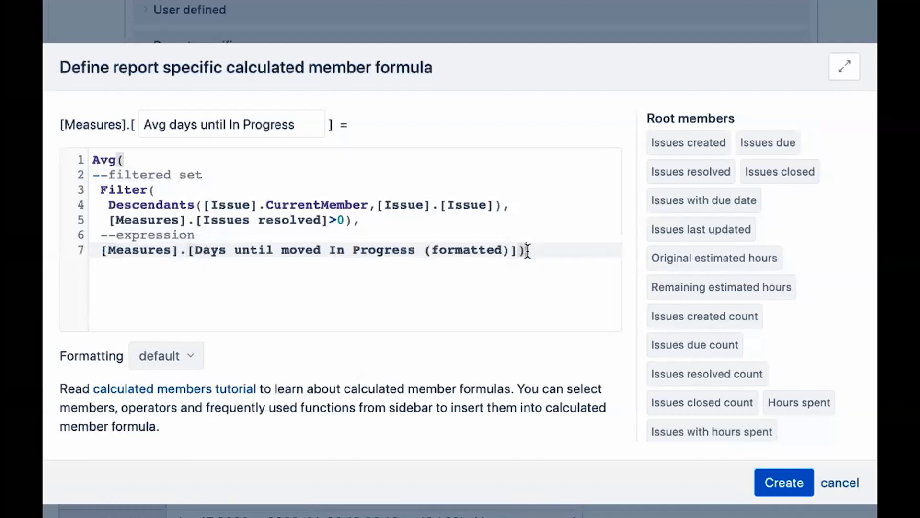
left_click(352, 220)
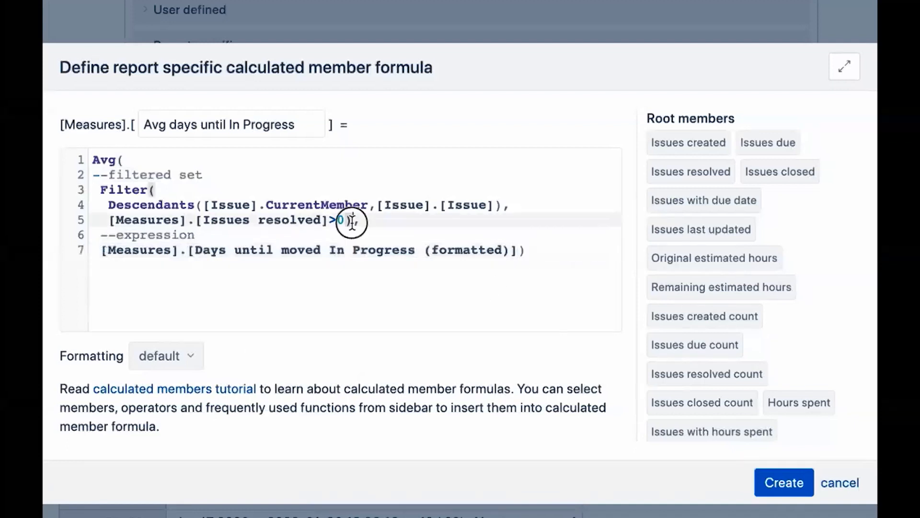
left_click(497, 205)
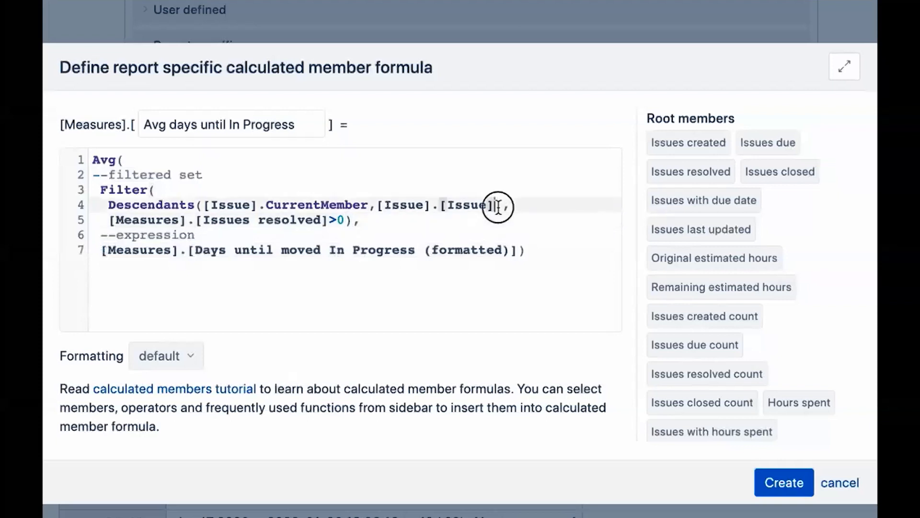
left_click(786, 488)
Add the Avg days until In Progress measure to the report table.
left_click(511, 119)
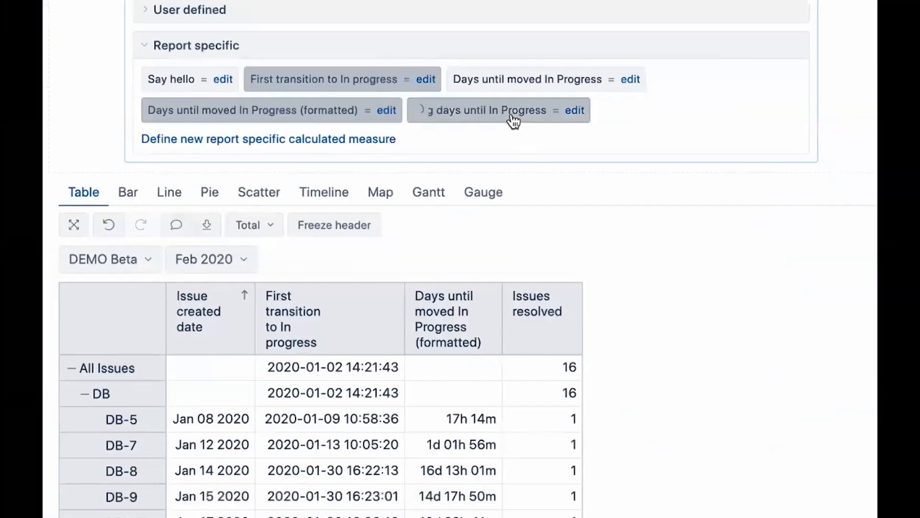
scroll(597, 376, "down", 3)
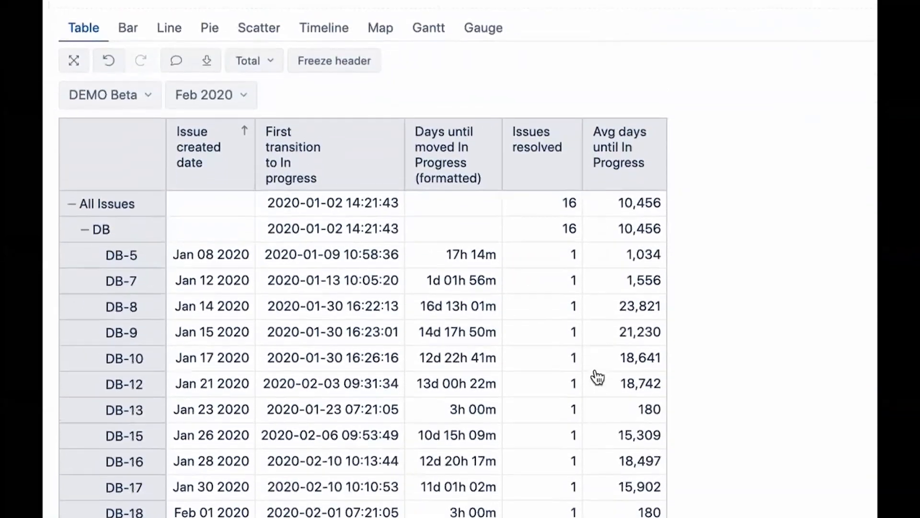
scroll(593, 376, "up", 3)
Set the Avg days until In Progress formatting to the Duration format ##d ##h ##m Days, hours, minutes and update it.
left_click(577, 107)
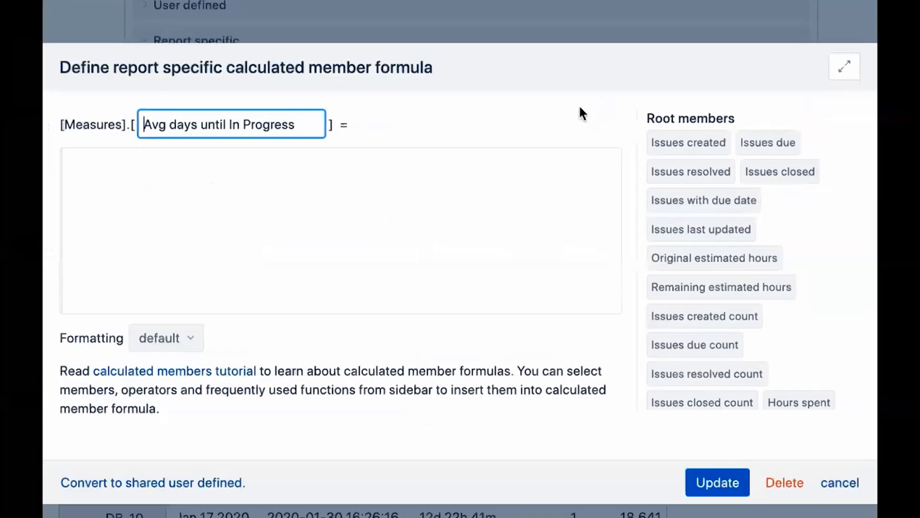
left_click(195, 359)
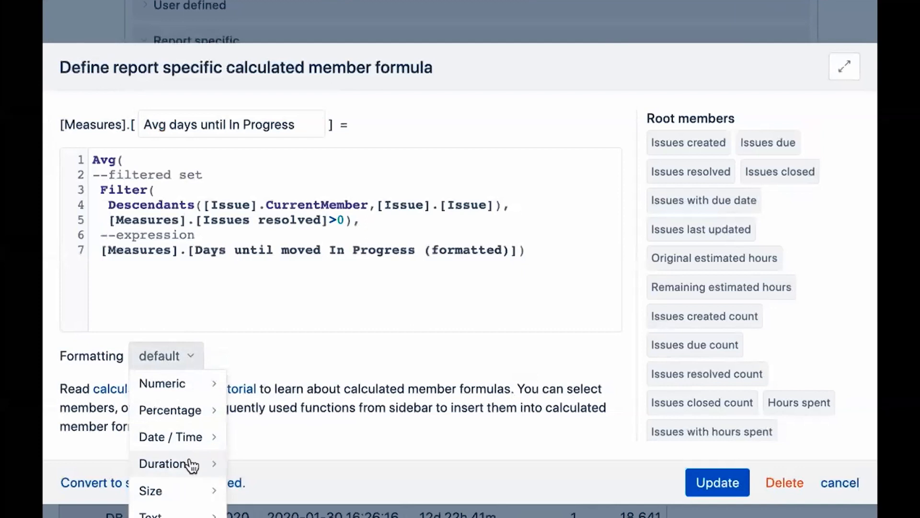
mouse_move(192, 466)
left_click(275, 466)
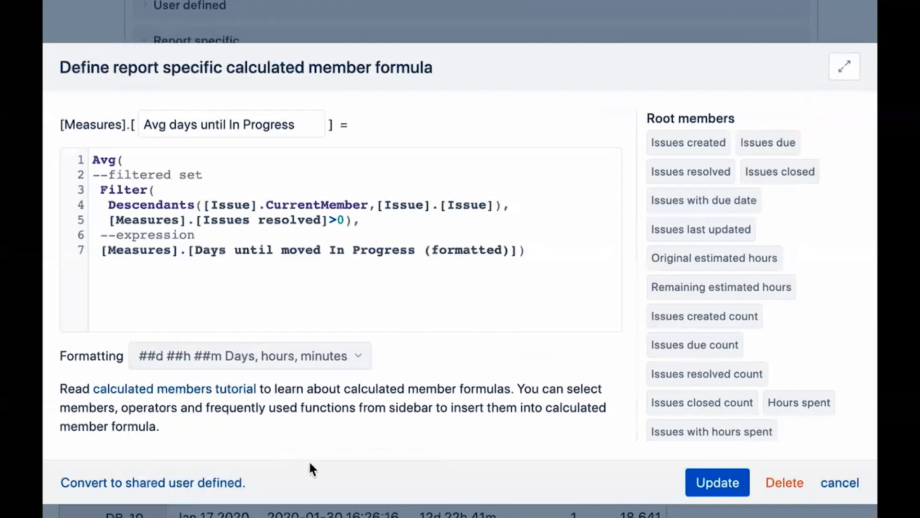
left_click(716, 483)
scroll(711, 482, "down", 5)
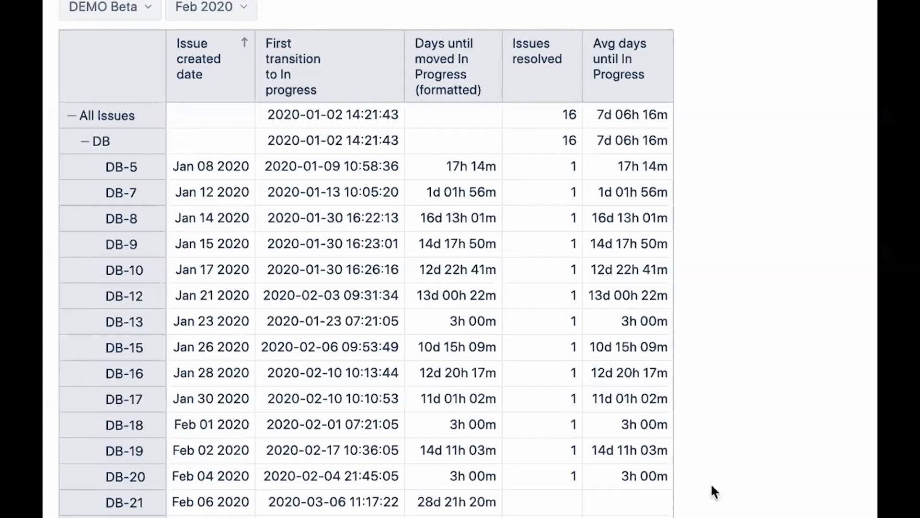
scroll(307, 127, "up", 5)
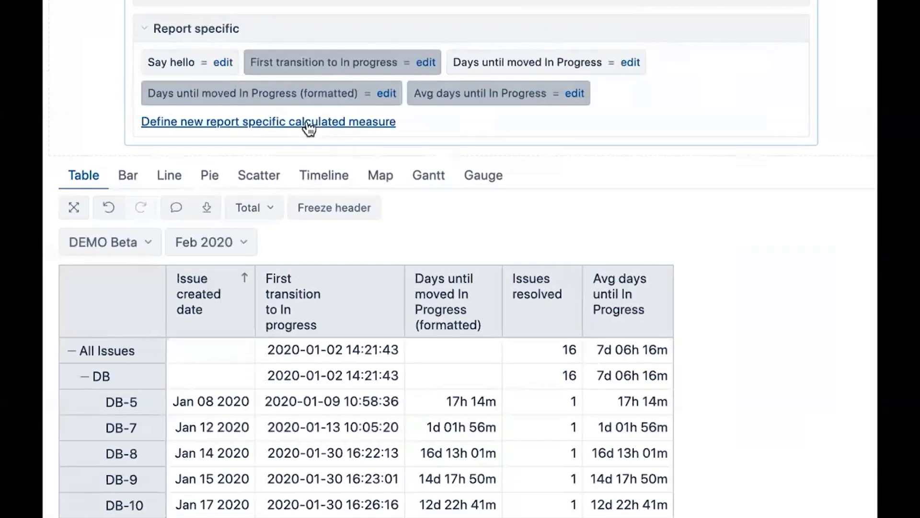
Create a report-specific measure named test set with formula SetToStr(Filter(Descendants([Issue].CurrentMember, [Issue].[Issue]), [Measures].[Issues resolved]>0)).
left_click(309, 126)
type("t")
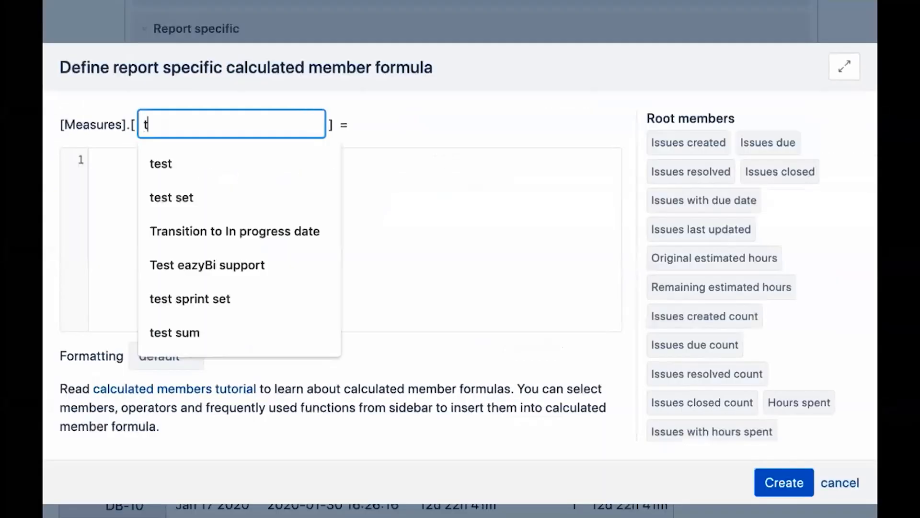
type("est set")
left_click(431, 222)
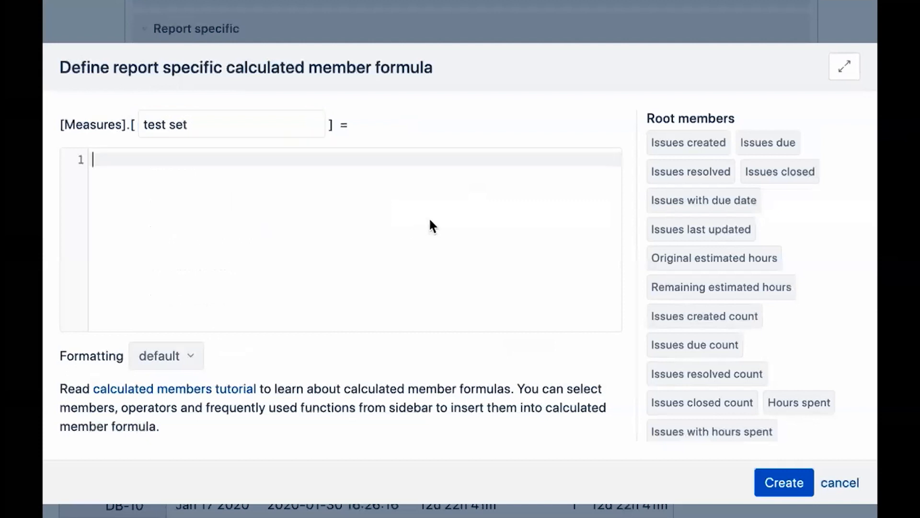
type("Set")
key("Return")
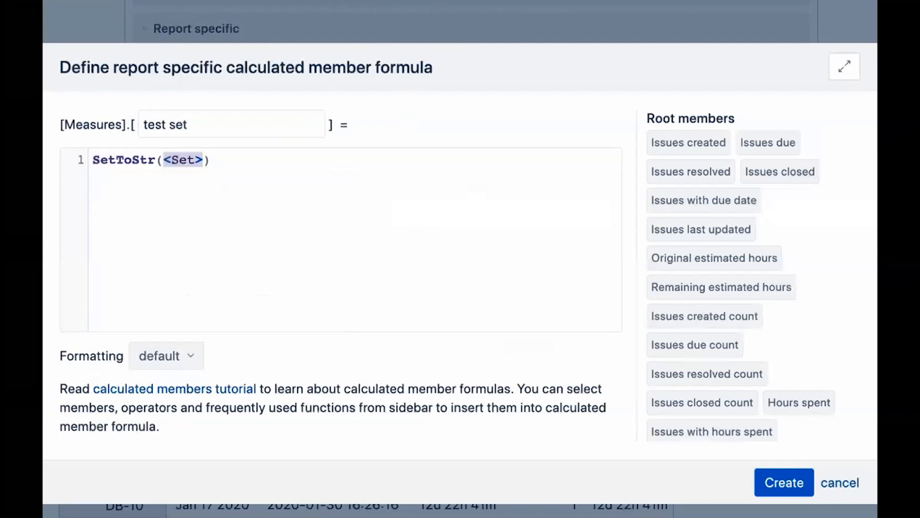
key("Return")
type("Filter(    Descendants([Issue].CurrentMember, [Issue].[Issue]),    [Measures].[Issues resolved]>0)")
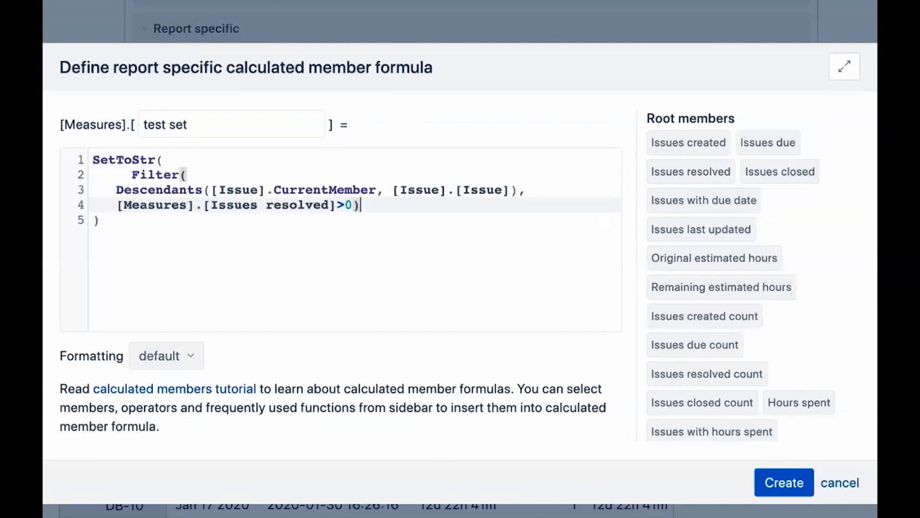
left_click(783, 483)
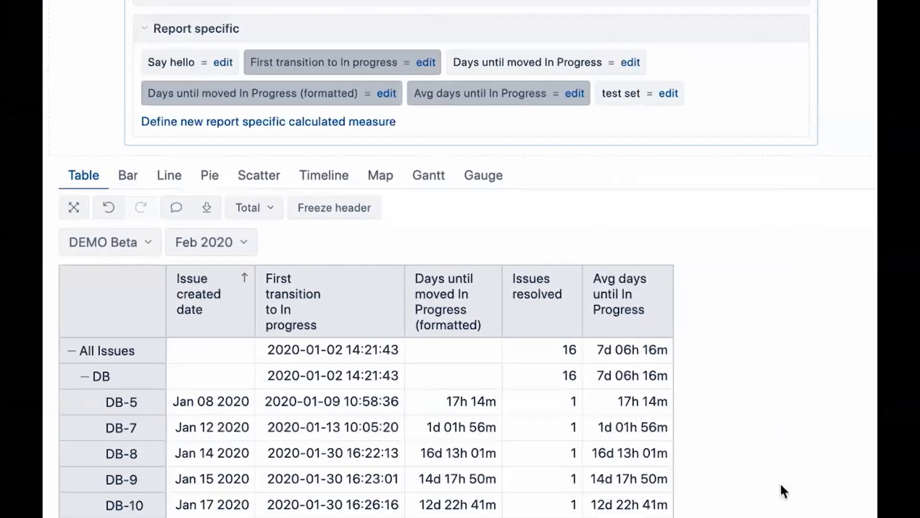
Add the test set measure to the report table and examine the issue sets it lists for each row.
left_click(619, 94)
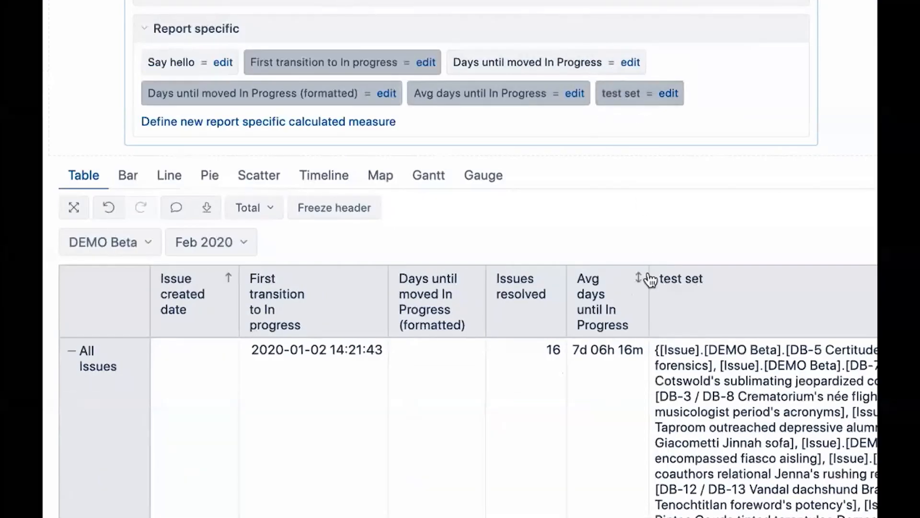
scroll(650, 279, "down", 7)
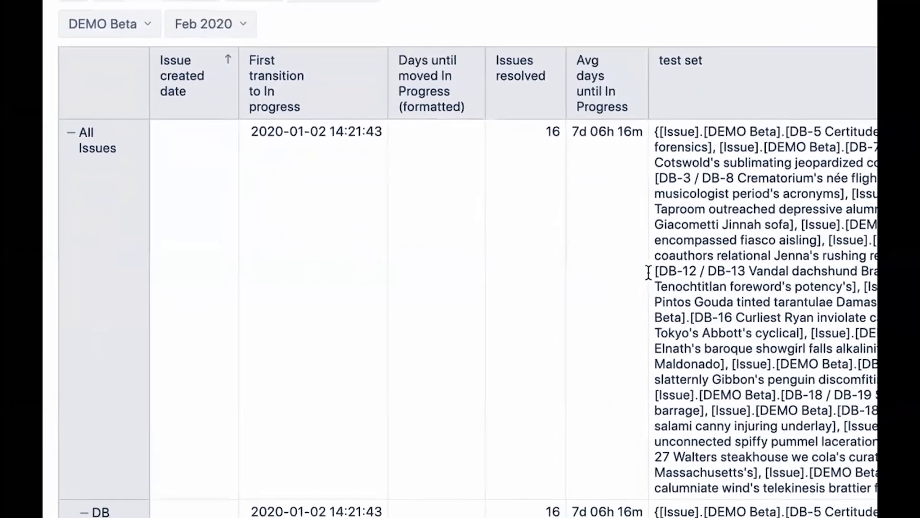
scroll(648, 272, "down", 9)
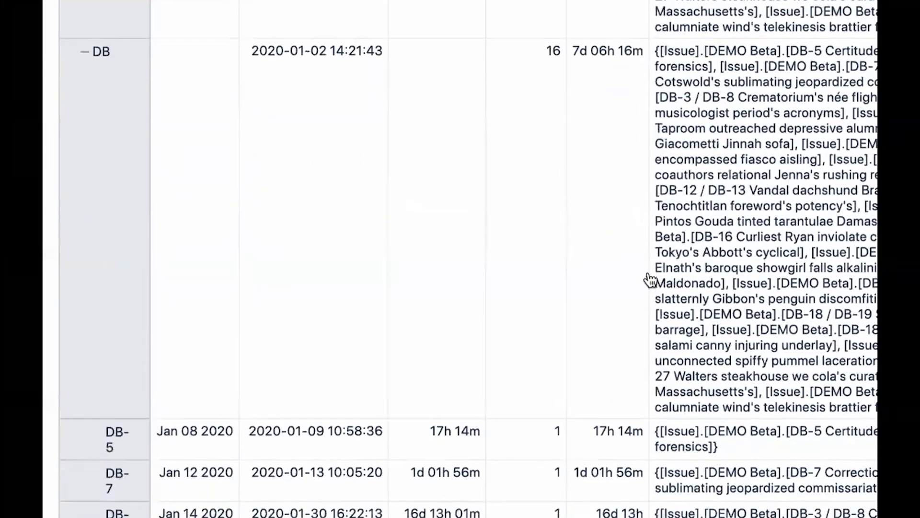
scroll(651, 279, "down", 1)
scroll(650, 280, "down", 1)
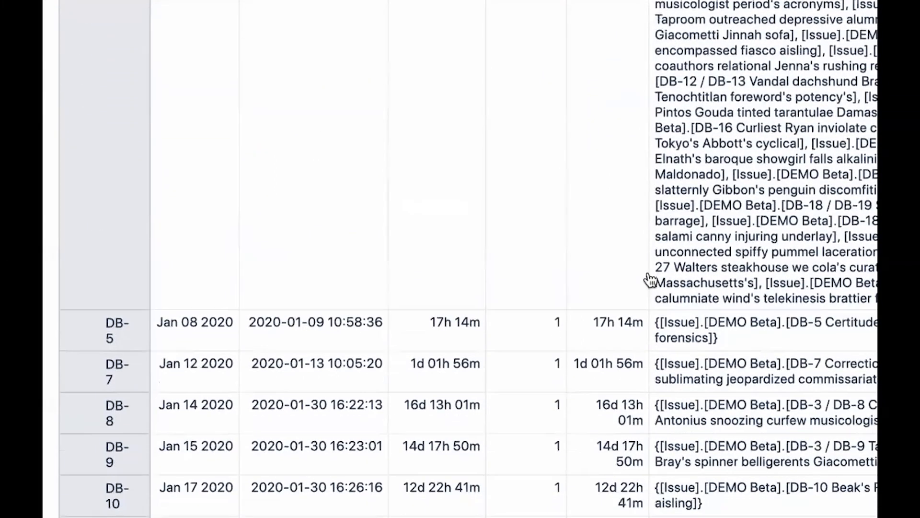
scroll(651, 279, "down", 2)
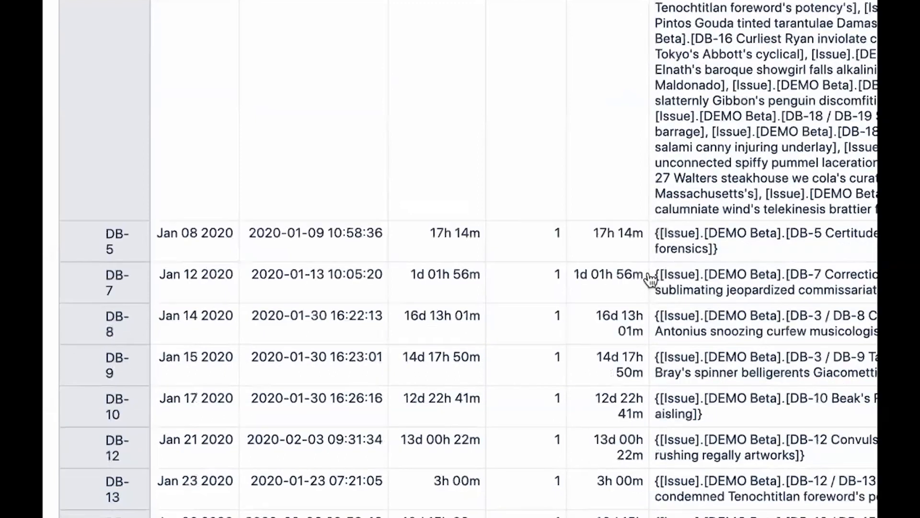
scroll(650, 280, "down", 5)
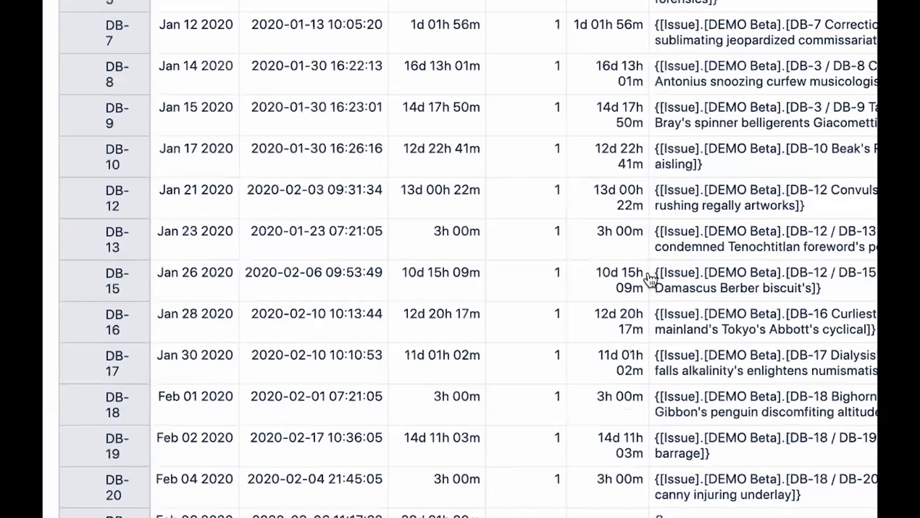
scroll(650, 279, "down", 5)
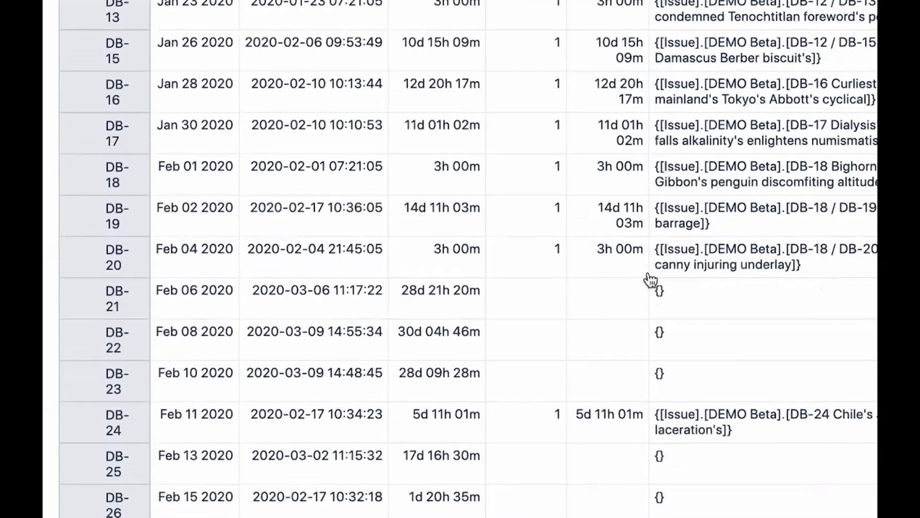